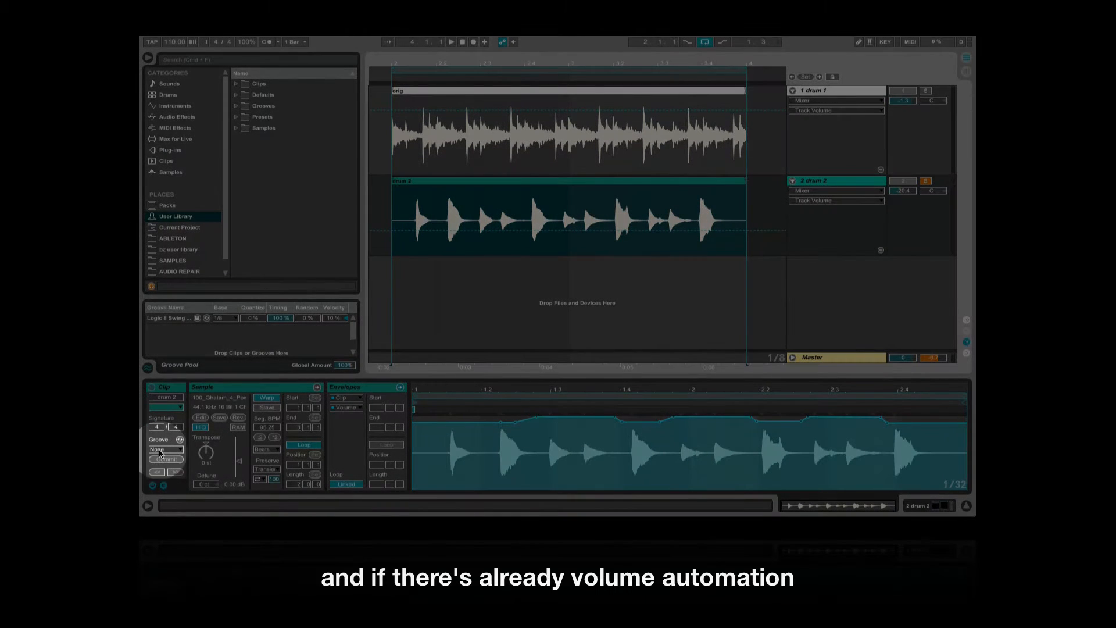
- Assign the Logic 8 Swing groove to the drum 2 clip and commit it, overwriting the clip's volume envelope
click(159, 450)
click(163, 469)
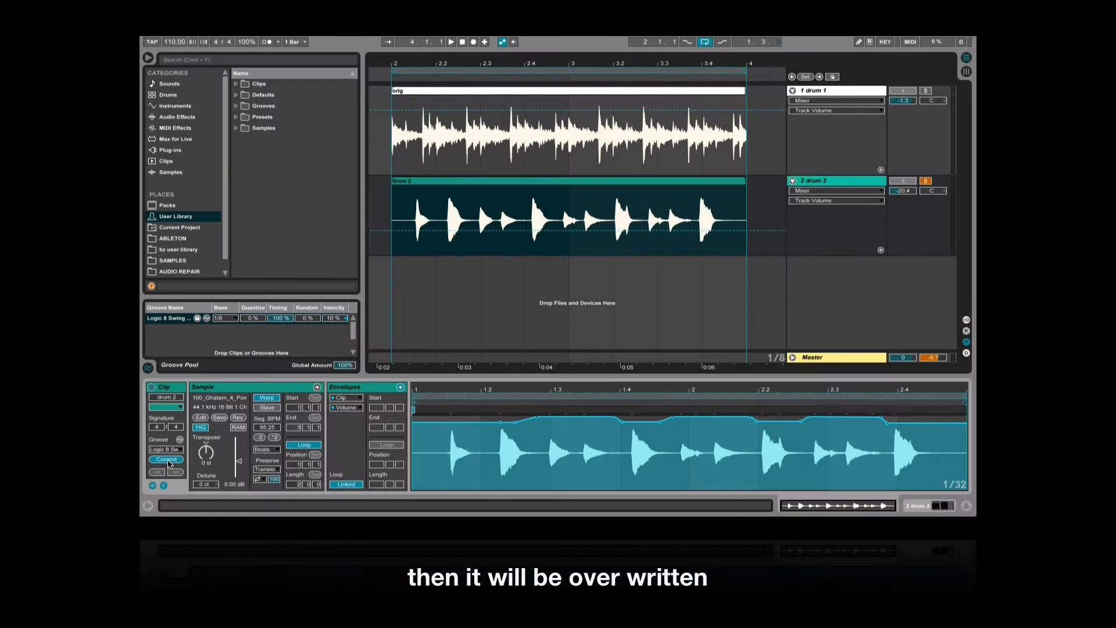
click(168, 460)
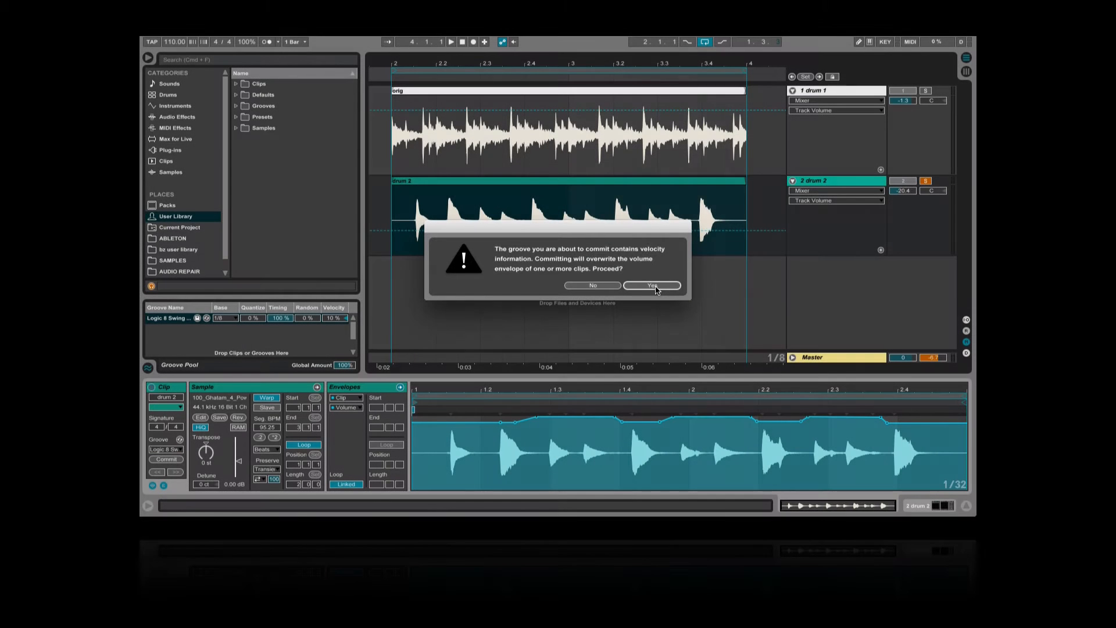
click(653, 286)
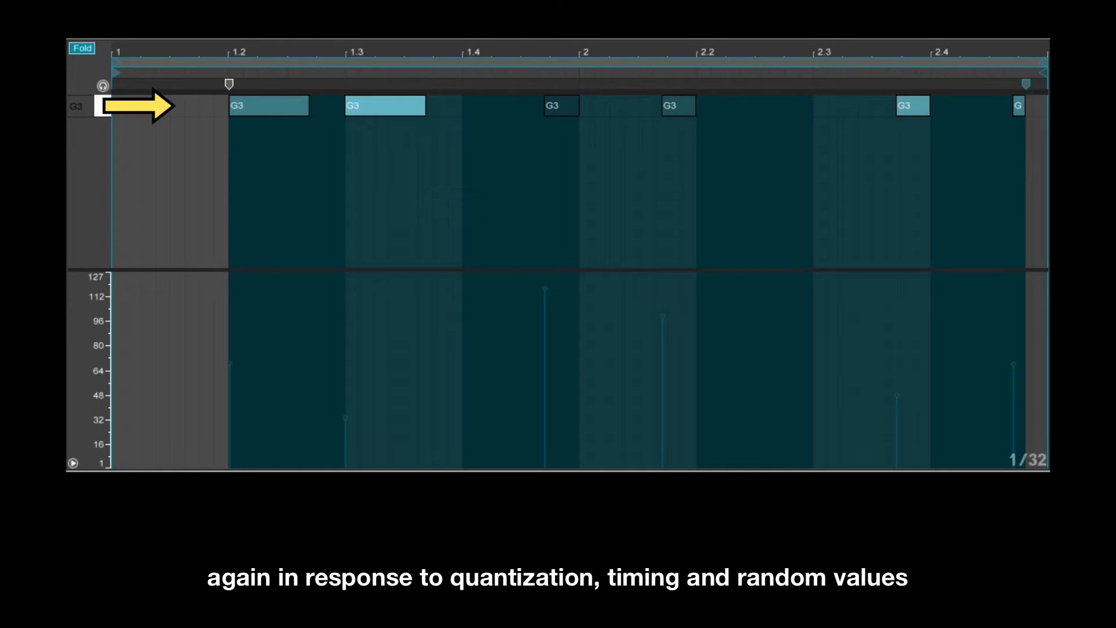
click(116, 242)
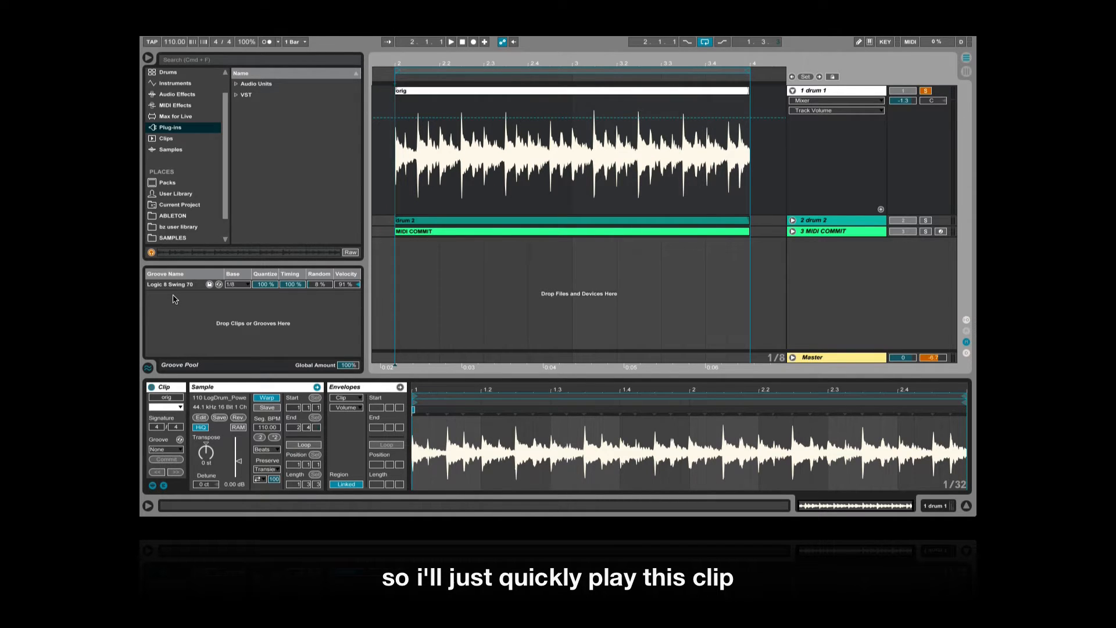
- Play the orig clip on the drum 1 track, then apply and commit the Logic 8 Swing 70 groove to it
key(space)
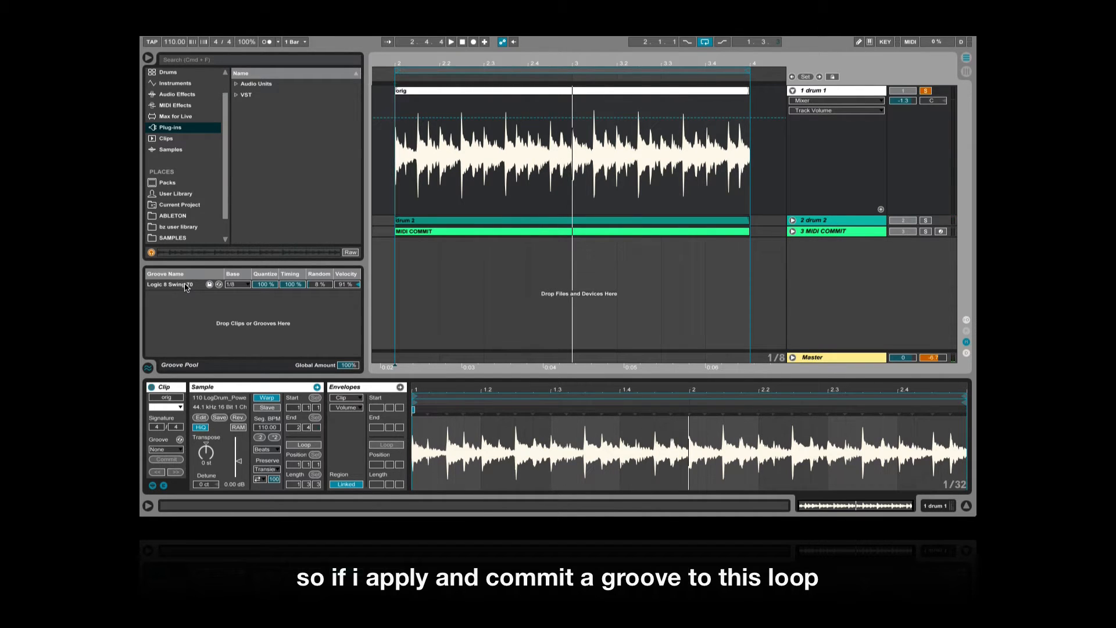
drag(185, 285, 406, 105)
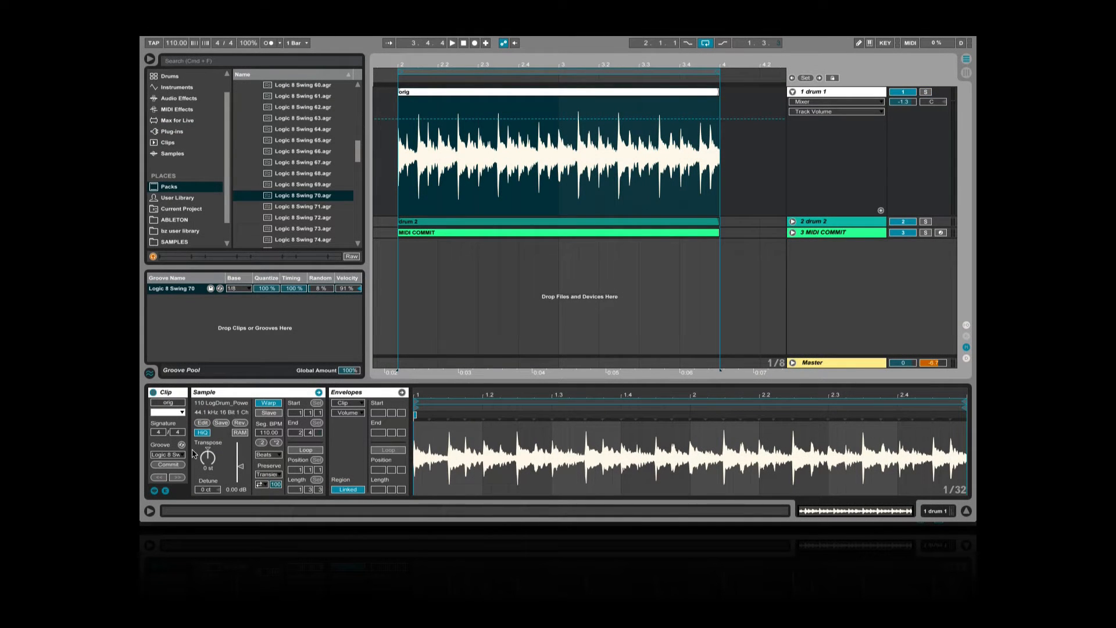
click(168, 465)
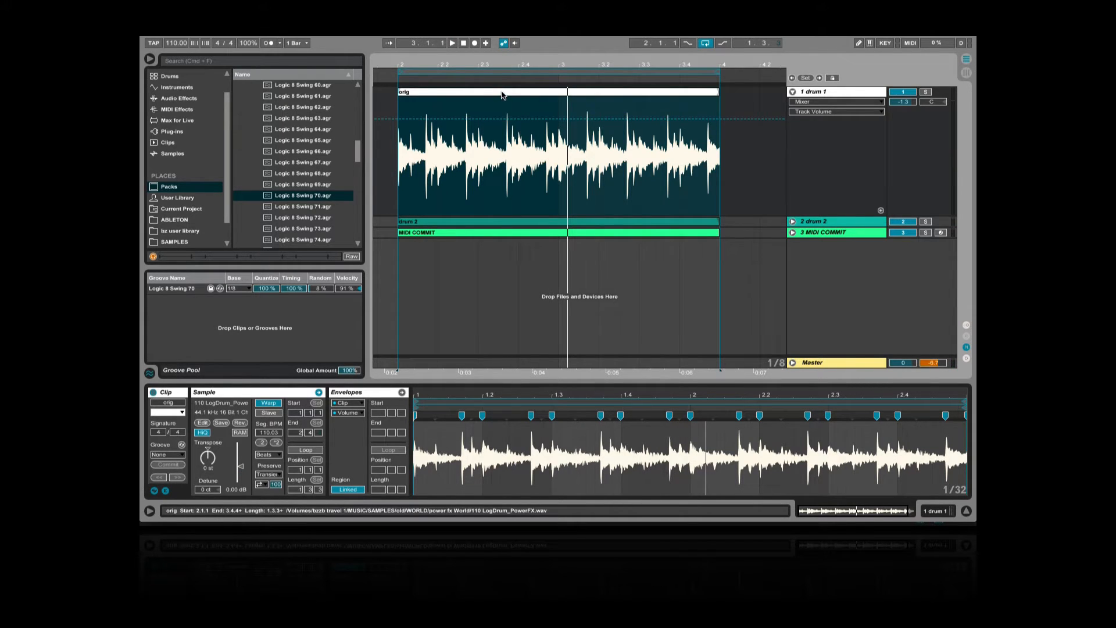
- Reveal the orig clip's source sample in the browser and place 110 LogDrum_PowerFX.wav over the clip on drum 1 for playback
right_click(502, 94)
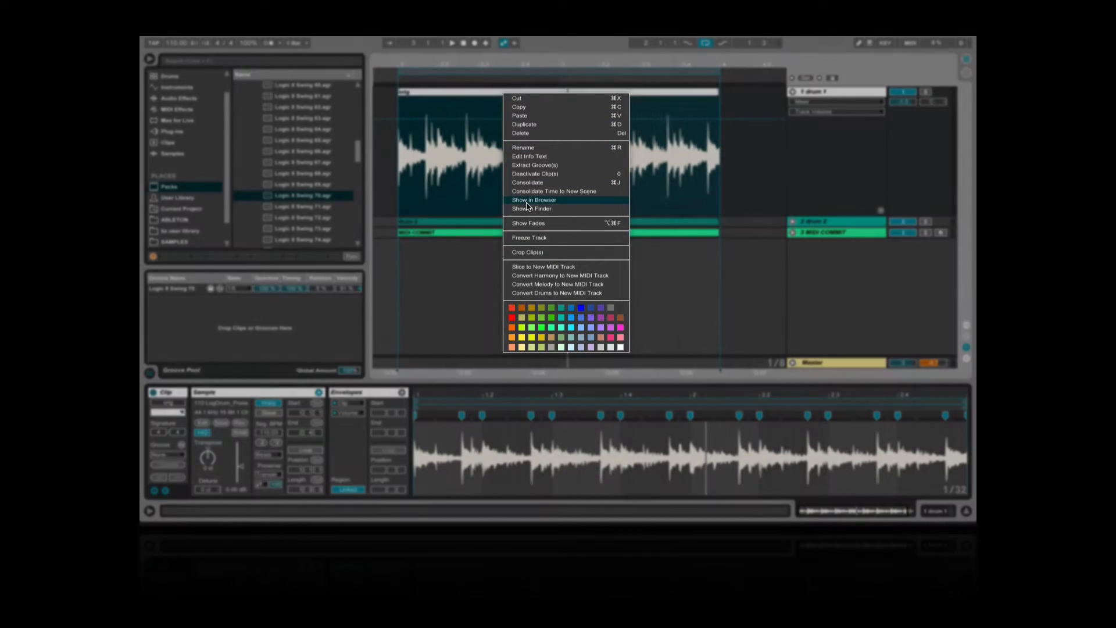
click(526, 201)
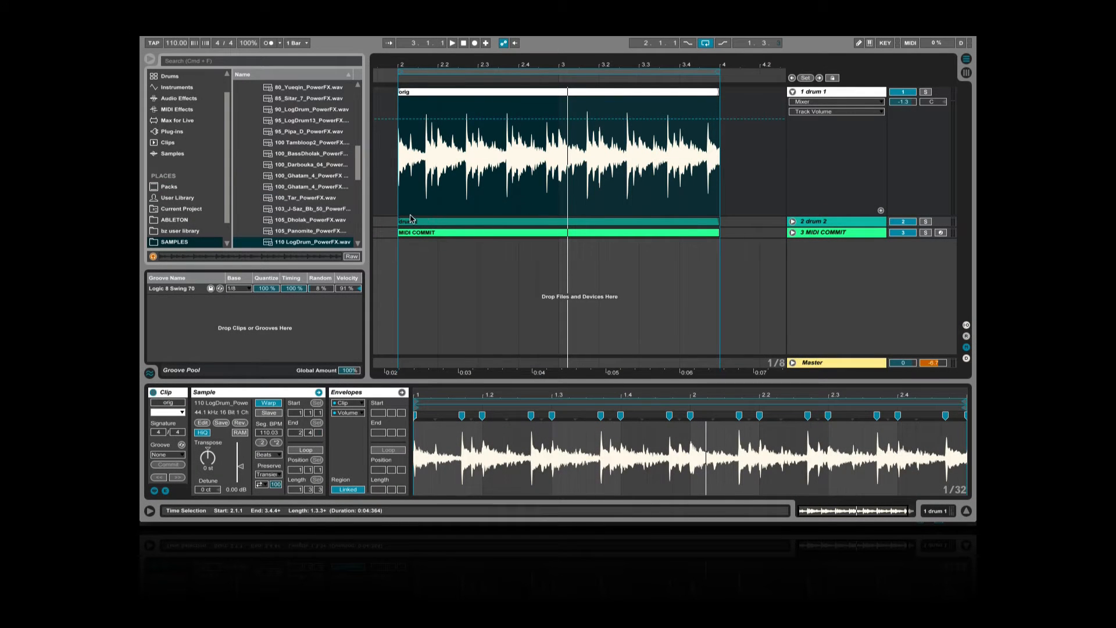
drag(337, 247, 407, 95)
drag(572, 91, 717, 73)
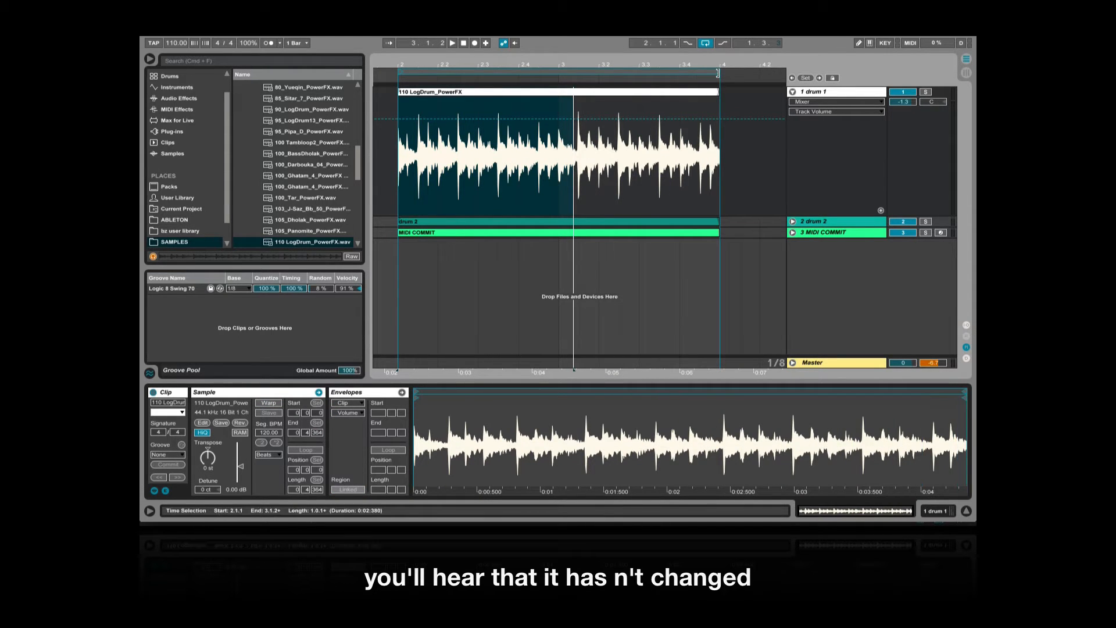
key(space)
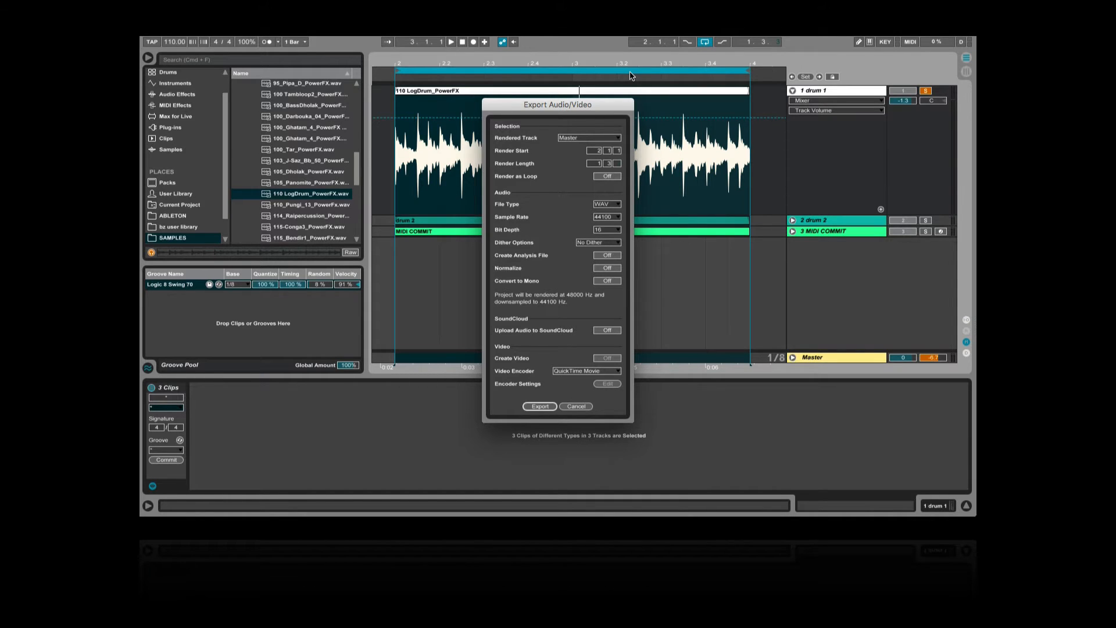
- Cancel the audio export and select the 110 LogDrum_PowerFX clip on the drum 1 track
click(577, 406)
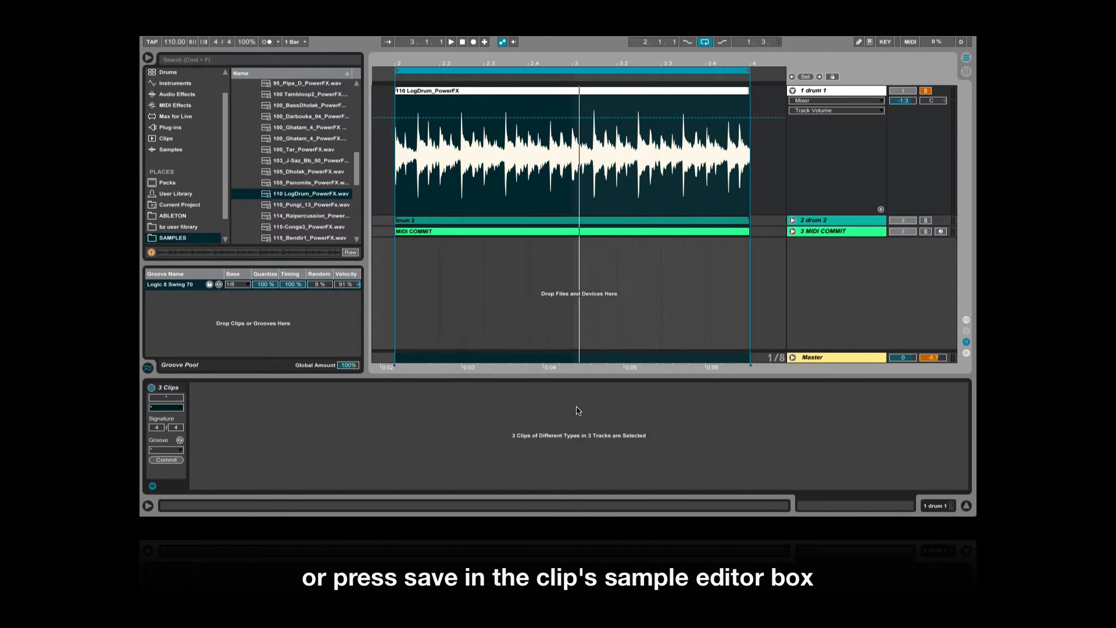
click(546, 91)
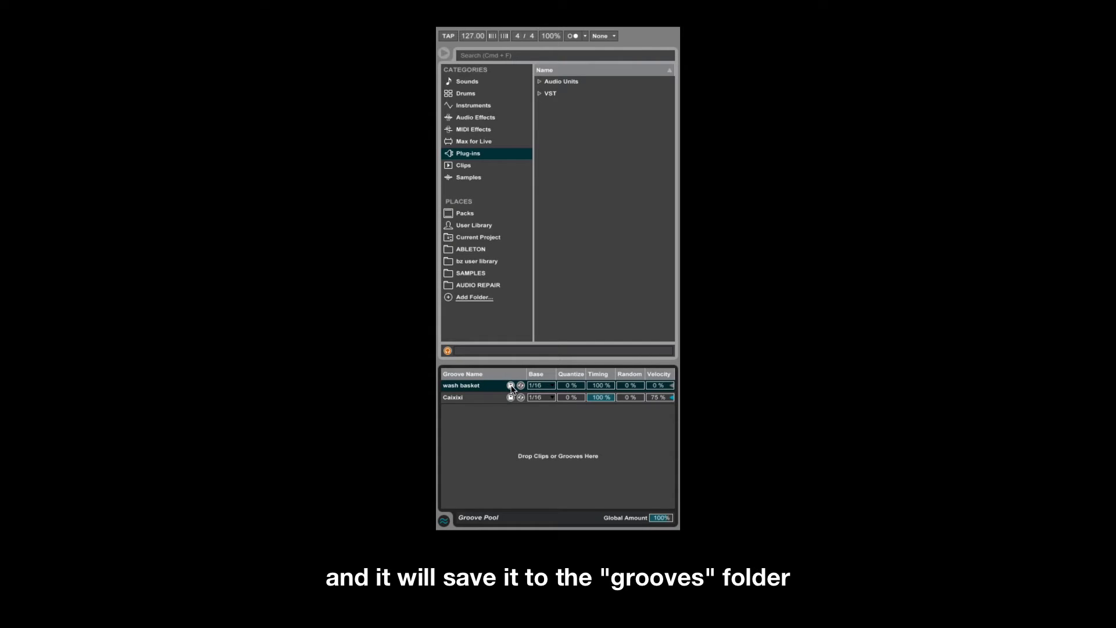
- Save the wash basket groove to the user library's Grooves folder and open the bz user library
click(511, 386)
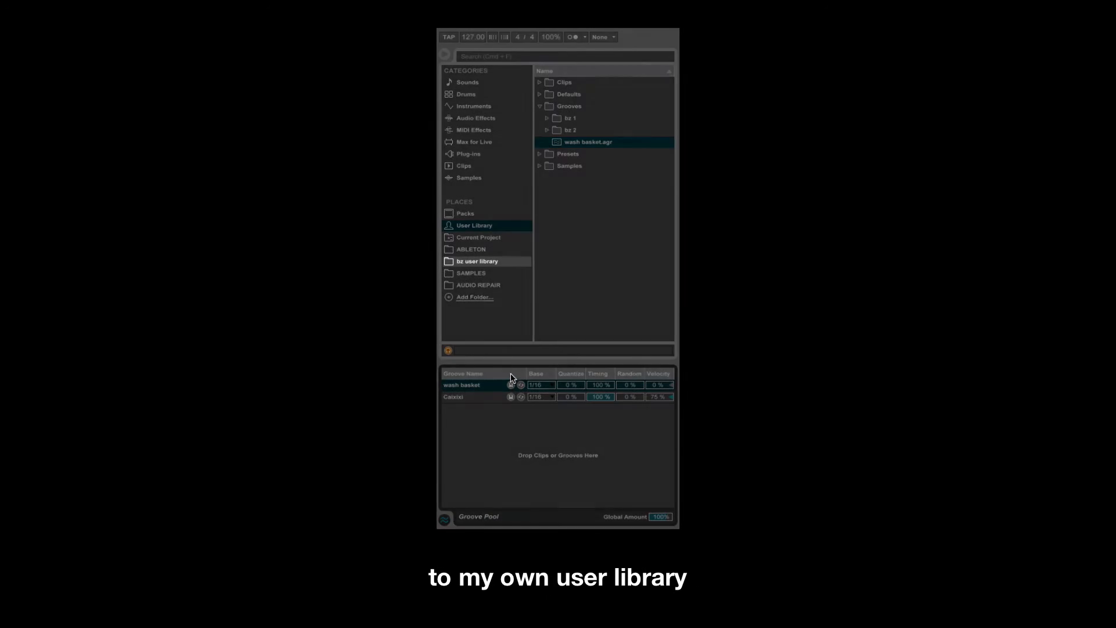
click(501, 264)
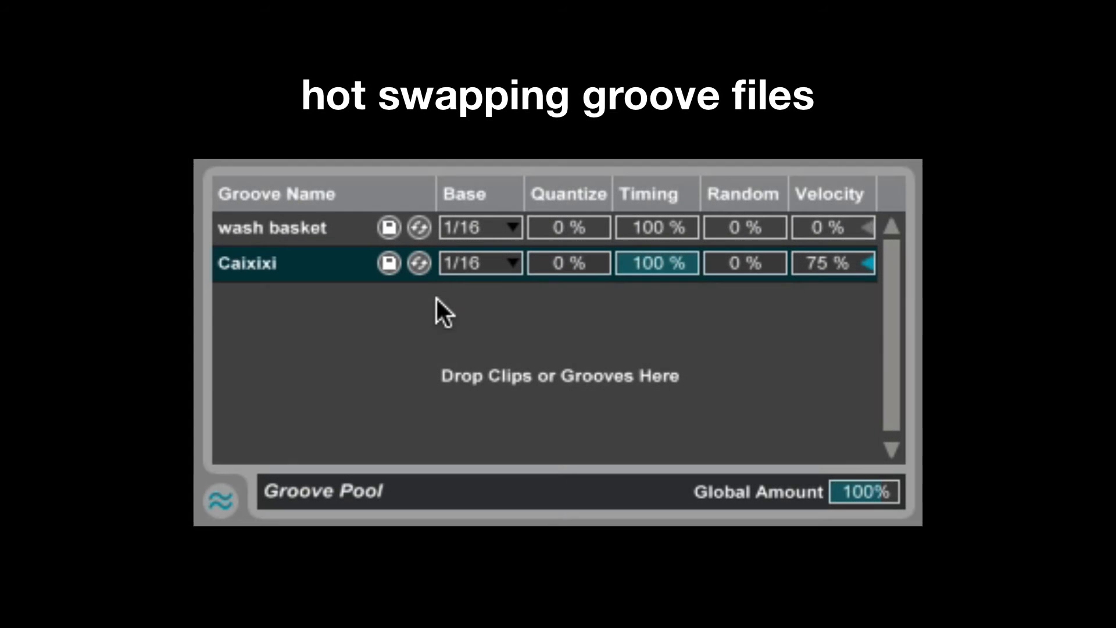
- Play the loop and hot-swap the Caixixi groove for Bricks.agr, followed by Fatback.agr, from the Core Library's Rock folder
click(428, 268)
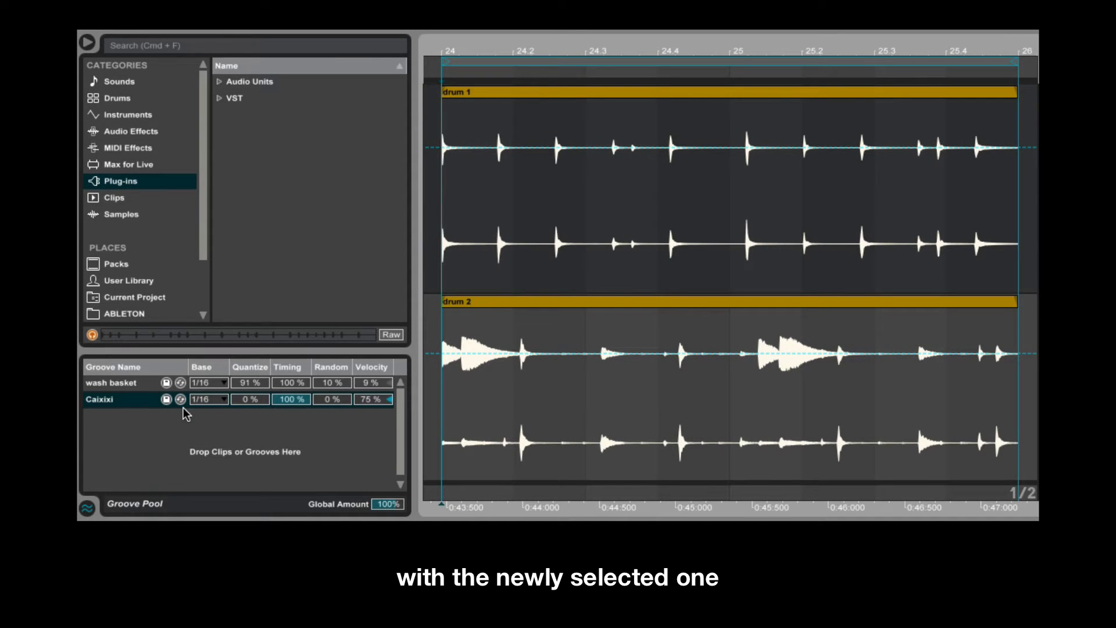
key(space)
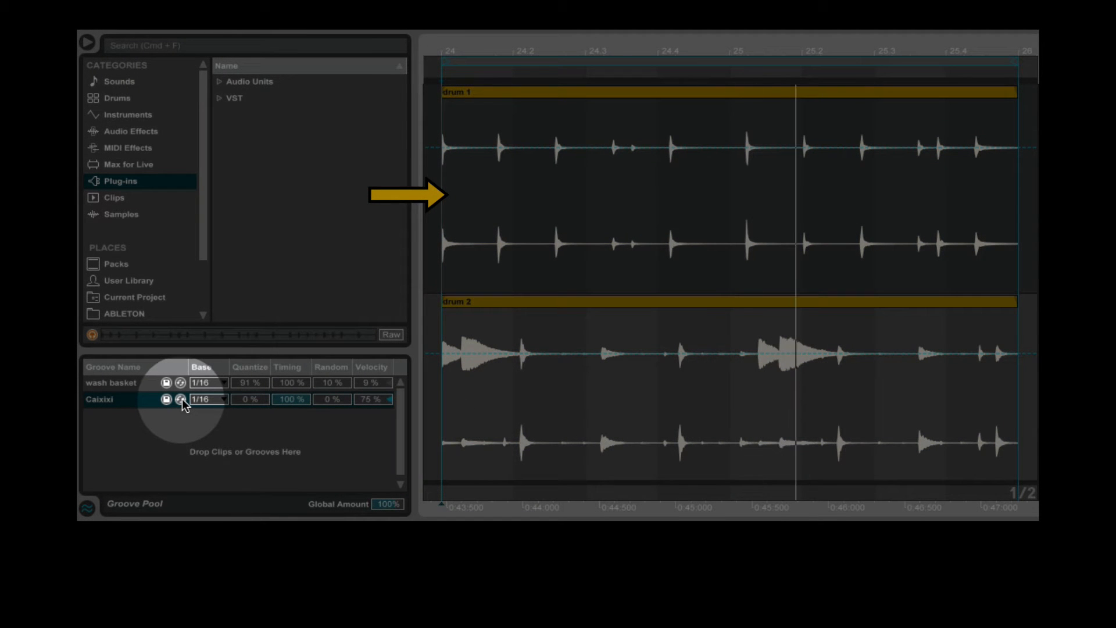
click(181, 399)
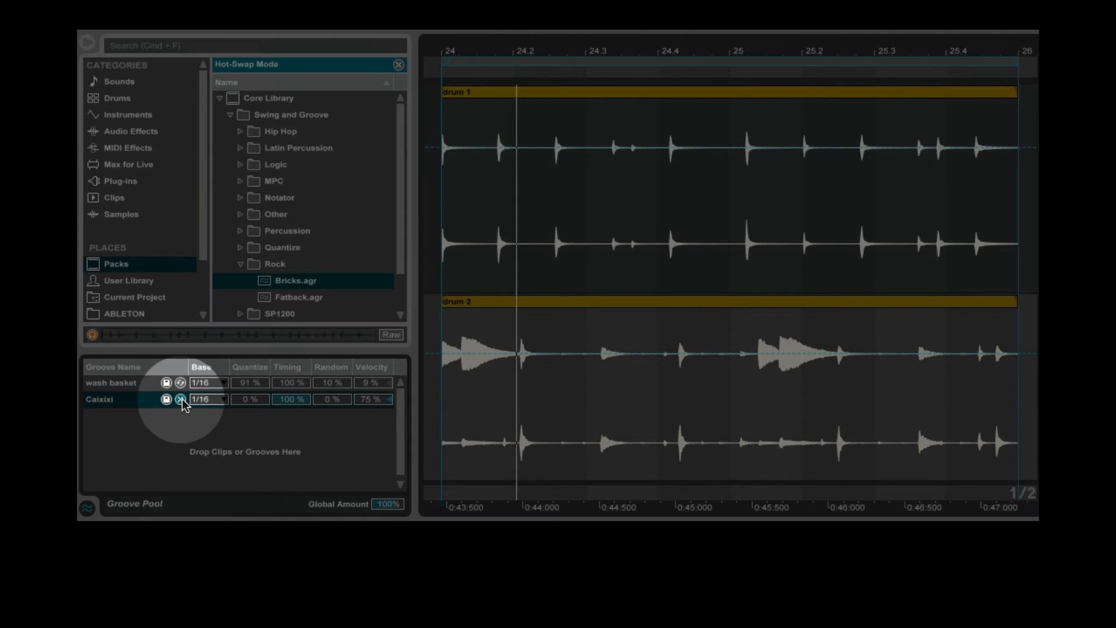
double_click(299, 281)
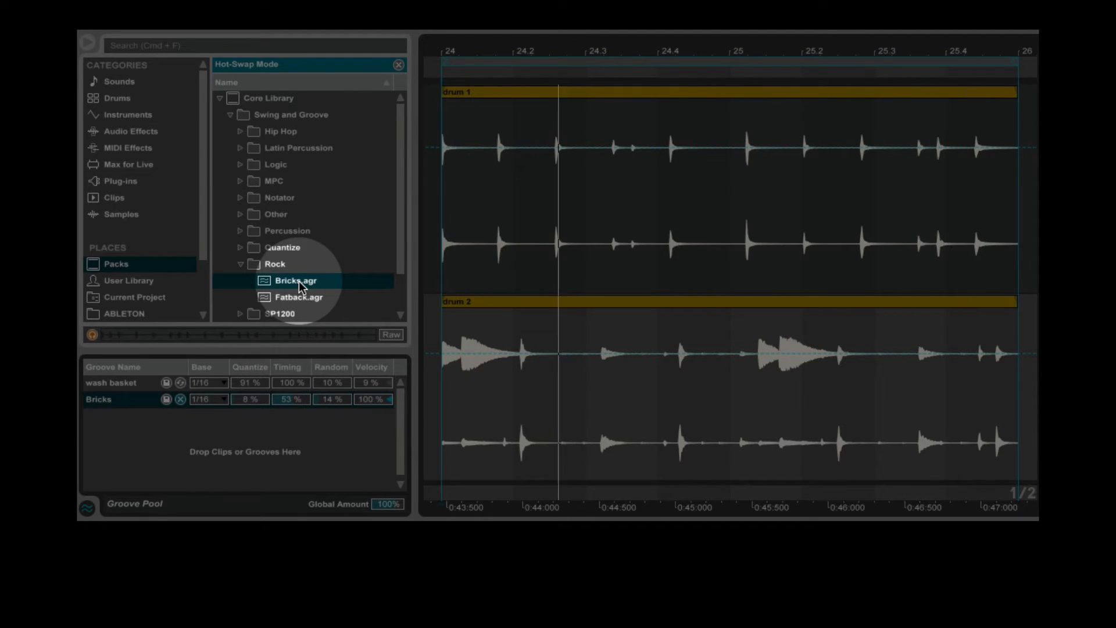
key(Down)
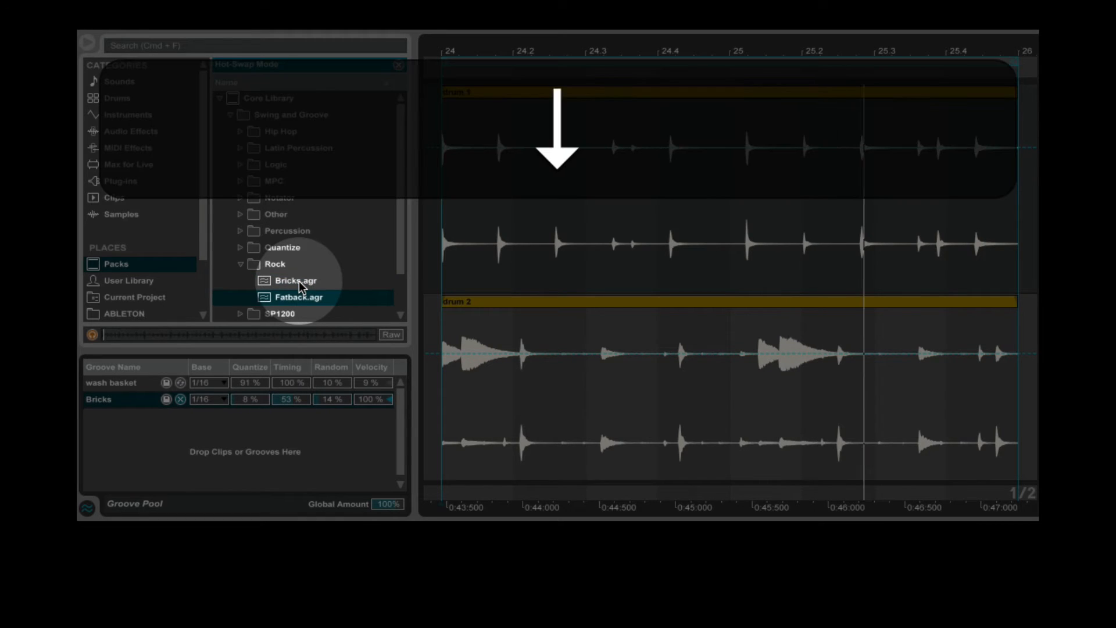
key(Return)
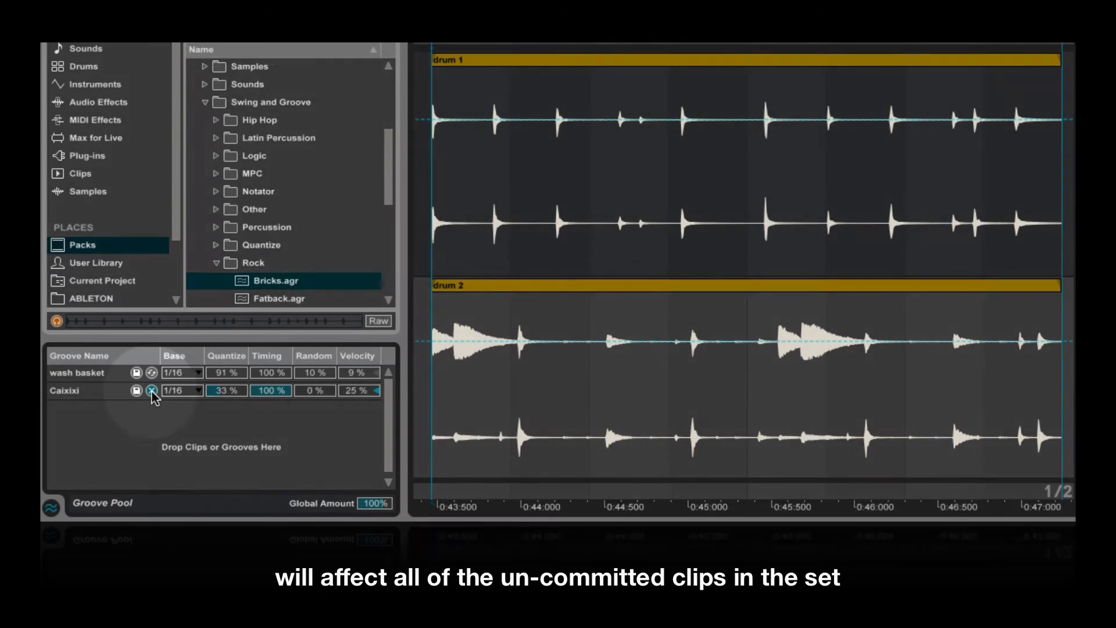
- Start hot-swapping the Caixixi groove and replace it with Bricks.agr during playback of both drum clips
click(152, 390)
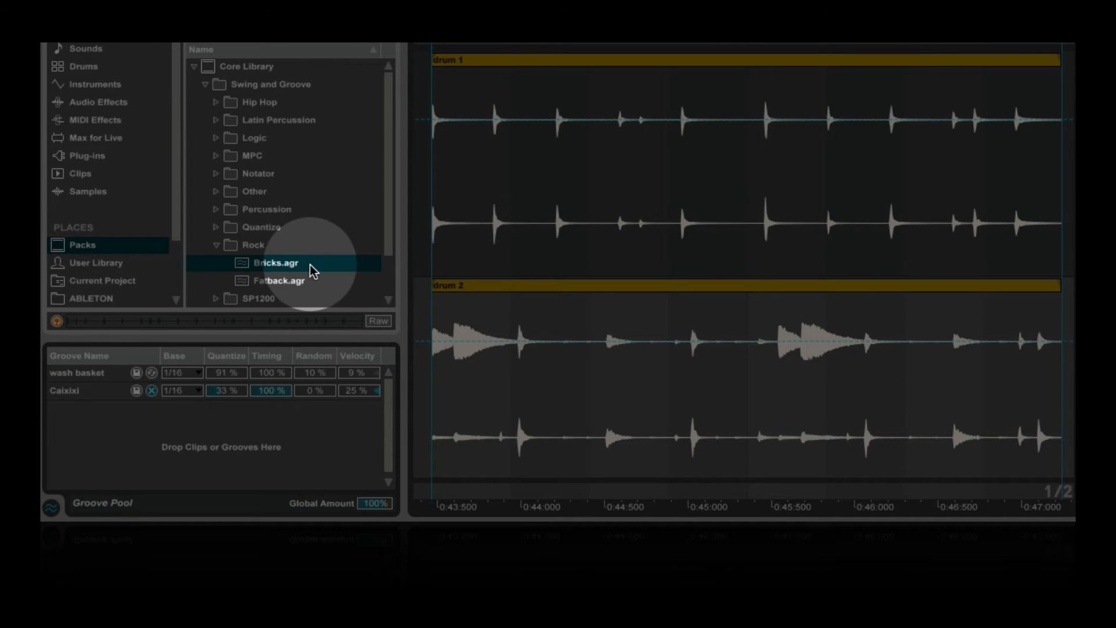
key(space)
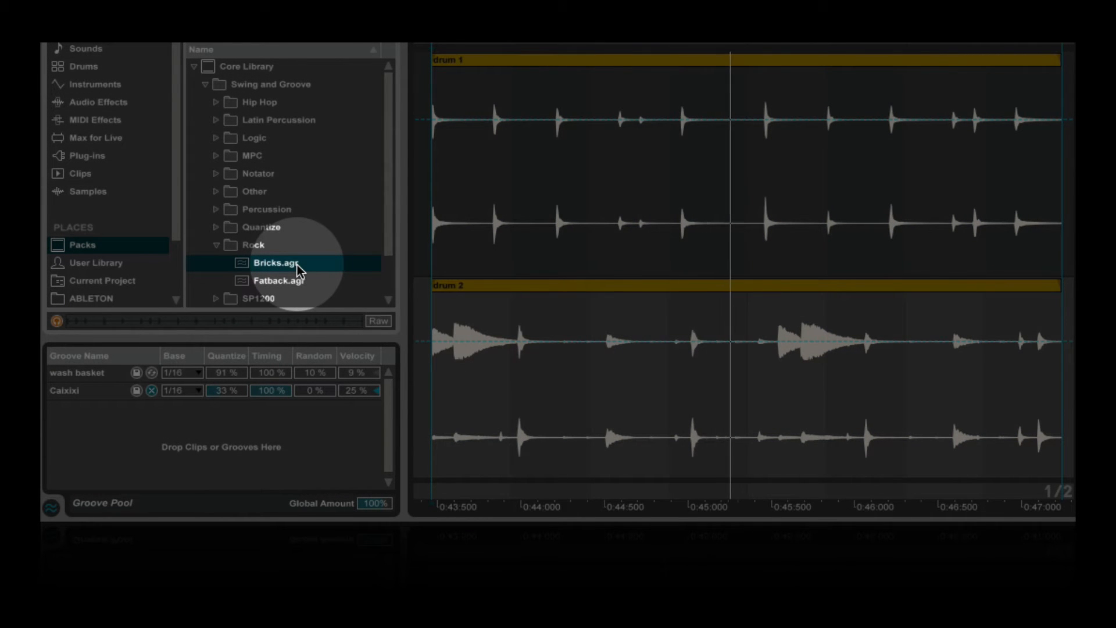
double_click(276, 263)
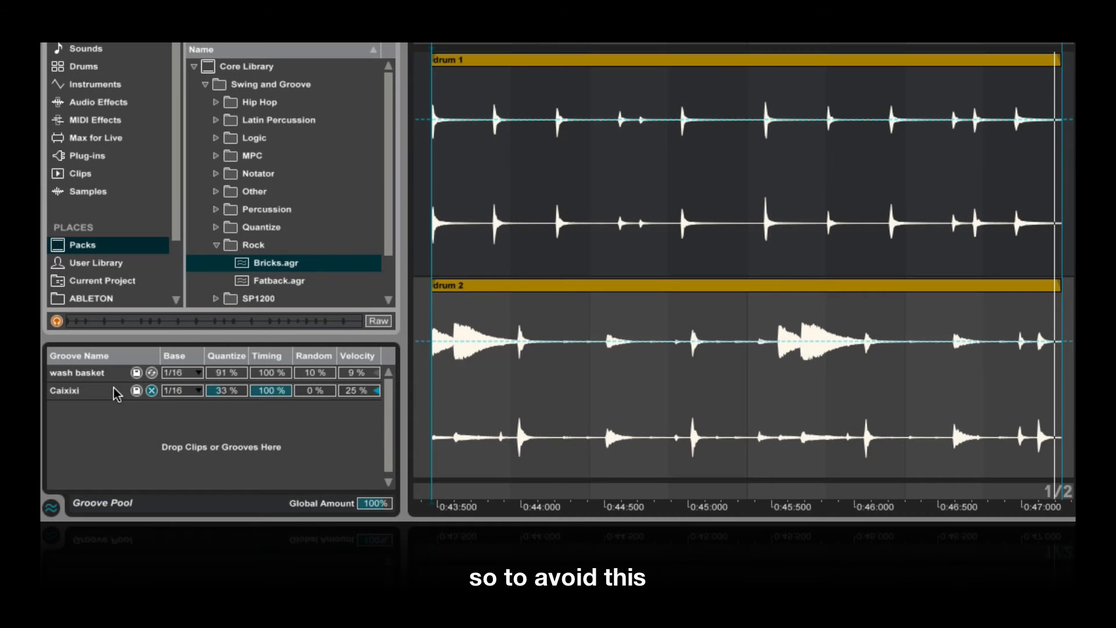
- Duplicate the Caixixi groove in the Groove Pool and rename the copy Caixixi drum 1
right_click(114, 390)
click(135, 410)
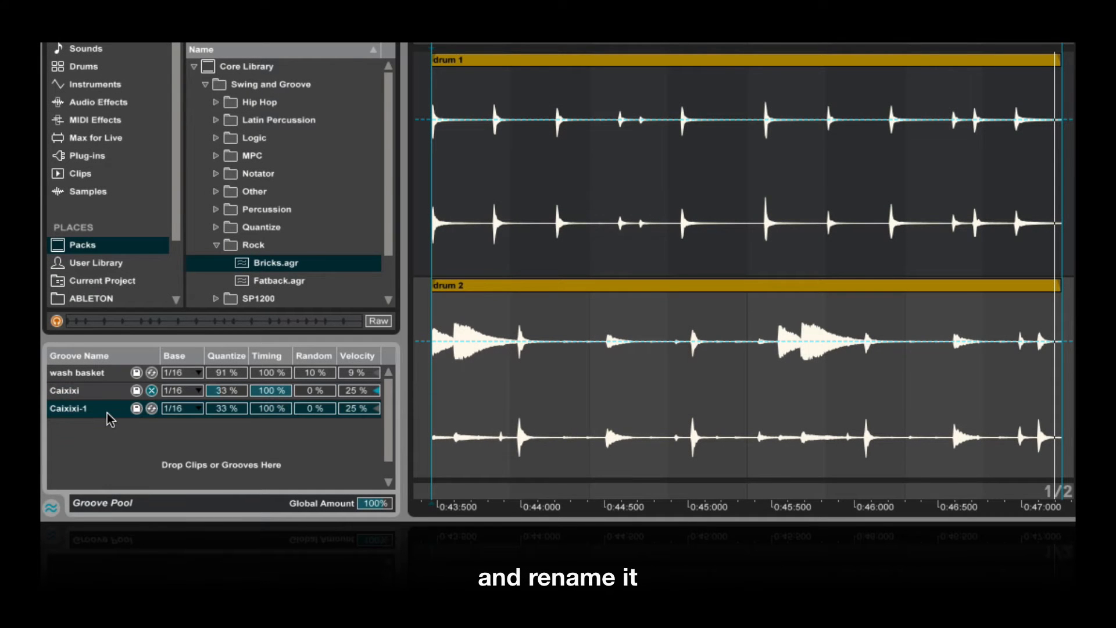
key(super+r)
key(Right)
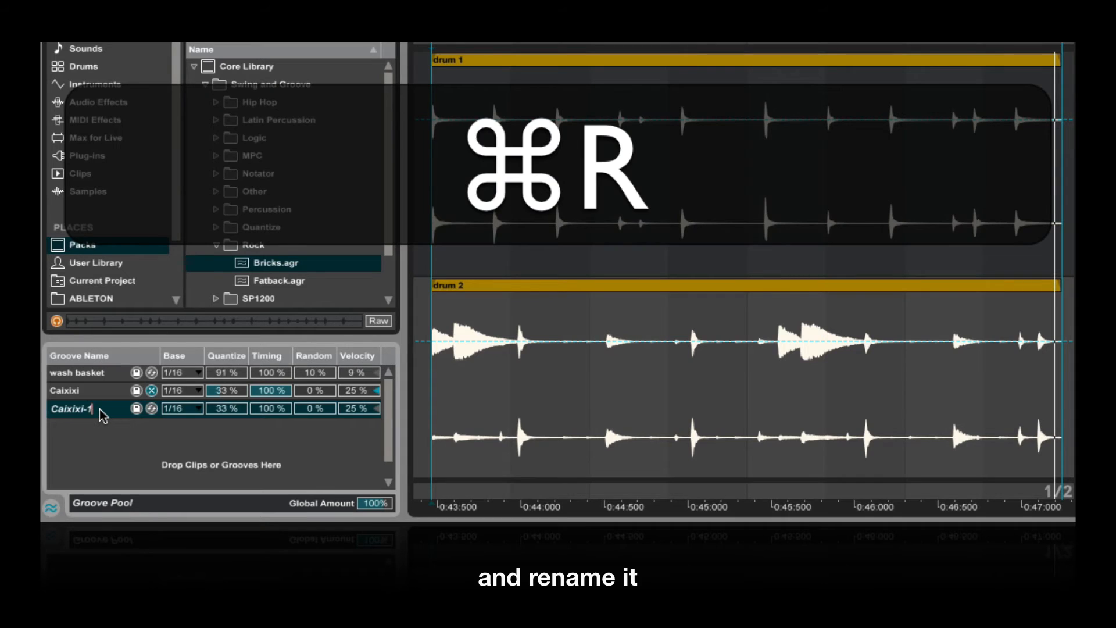
text(dr)
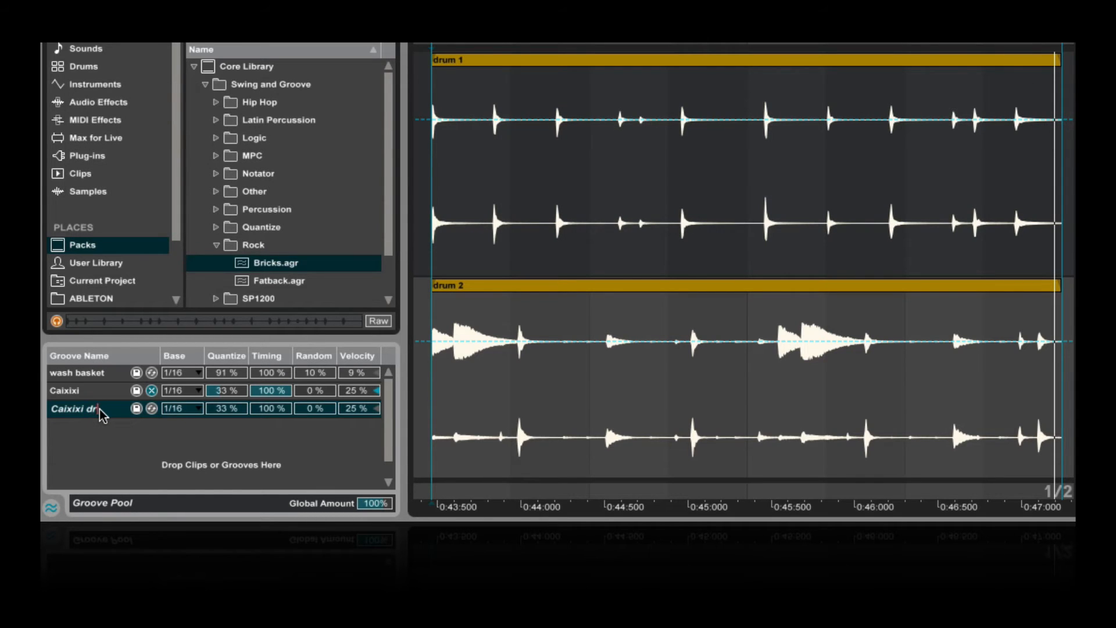
text(um 1)
key(Return)
- Apply the Caixixi drum 1 groove to the drum 1 clip and hot-swap that groove for Bricks.agr
drag(102, 410, 520, 65)
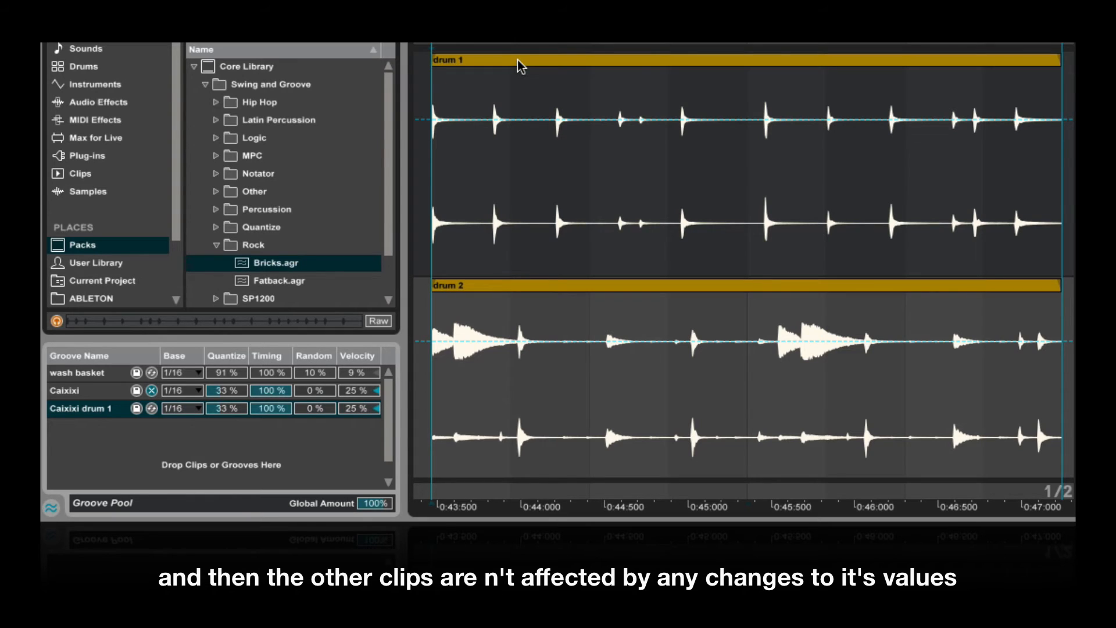
click(155, 407)
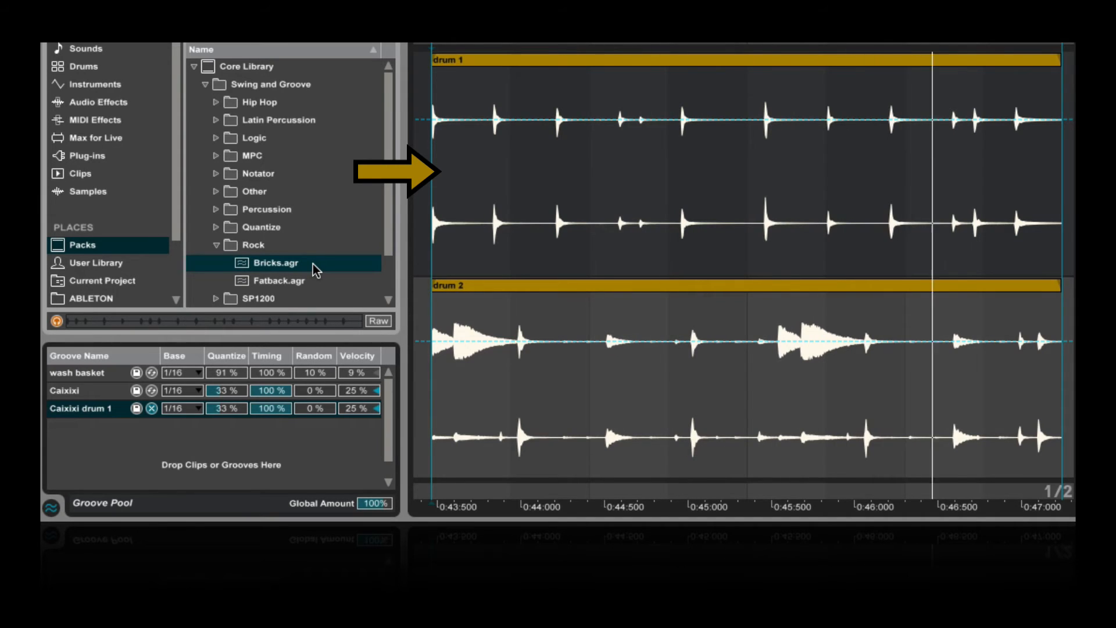
double_click(315, 269)
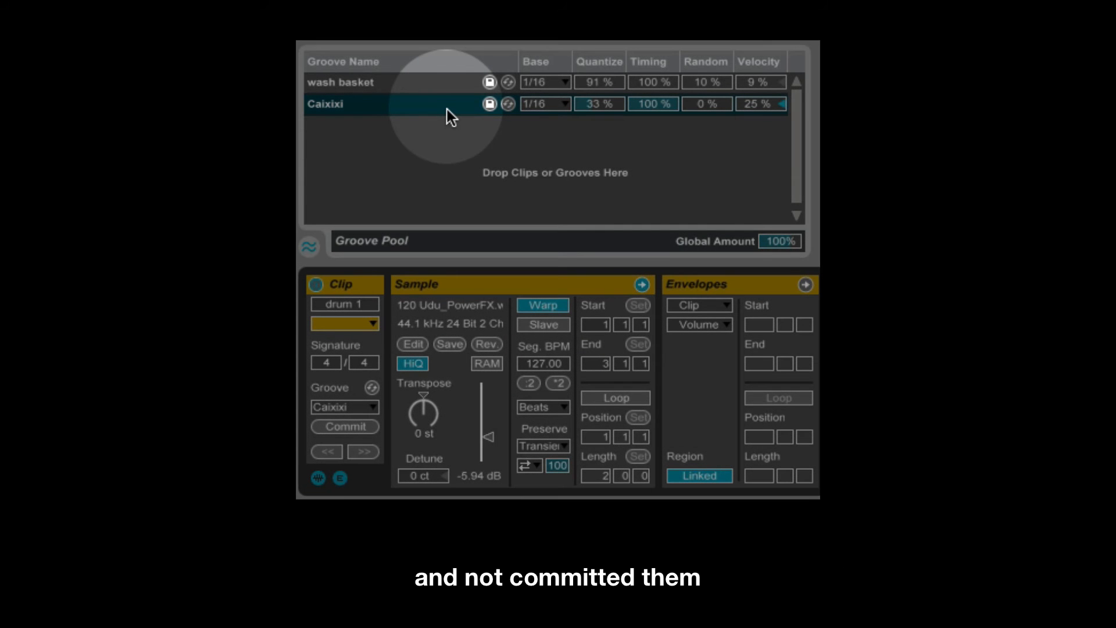
- Delete the Caixixi and Fatback grooves from their sets' Groove Pools and open the ableton groove function 2.als set
key(Delete)
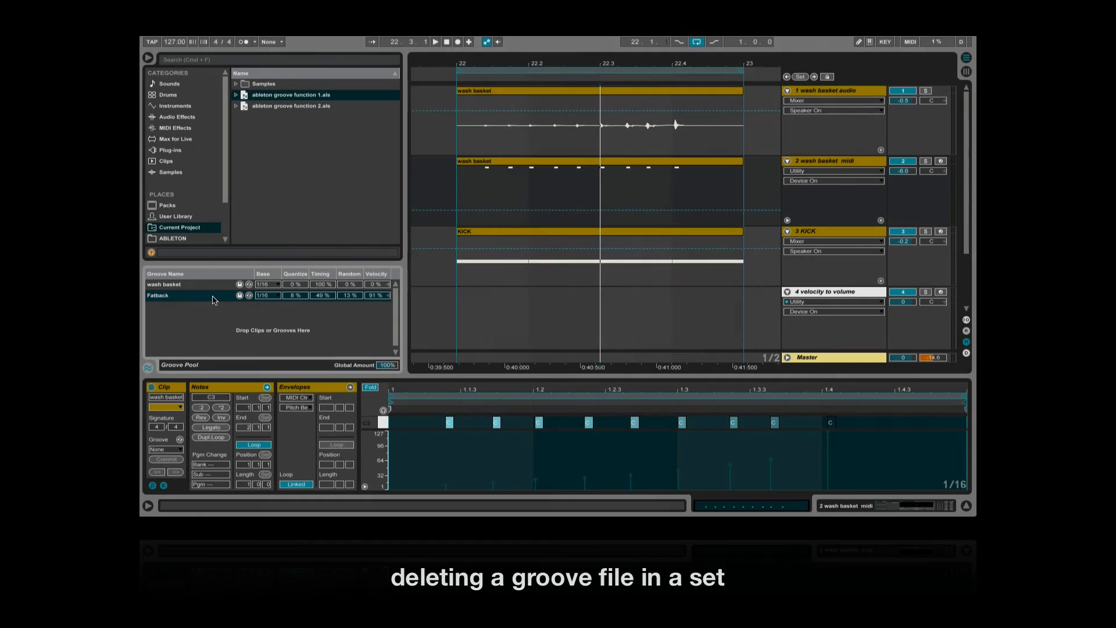
key(Delete)
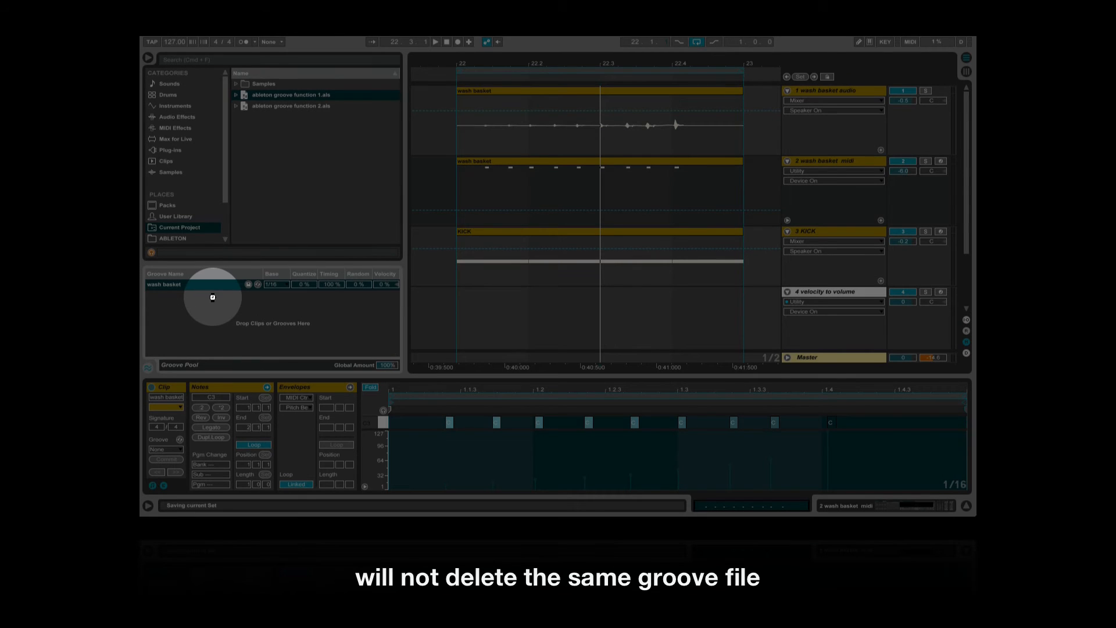
double_click(296, 110)
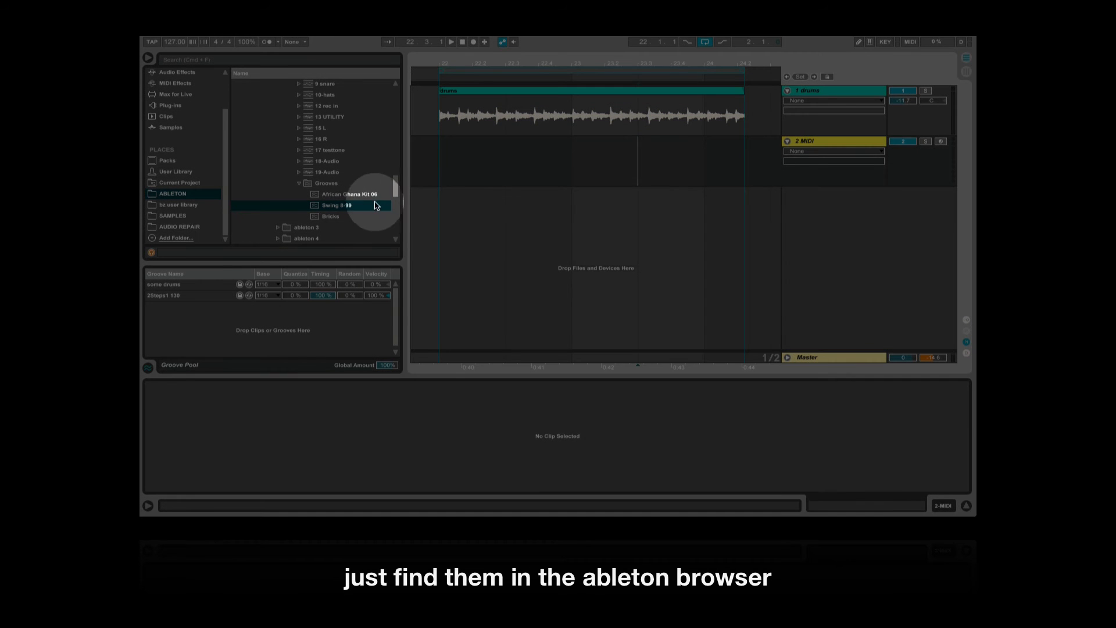
- Import the African Ghana Kit 06 groove from another set into the Groove Pool and bring the Swing groove onto the MIDI track
drag(351, 194, 295, 326)
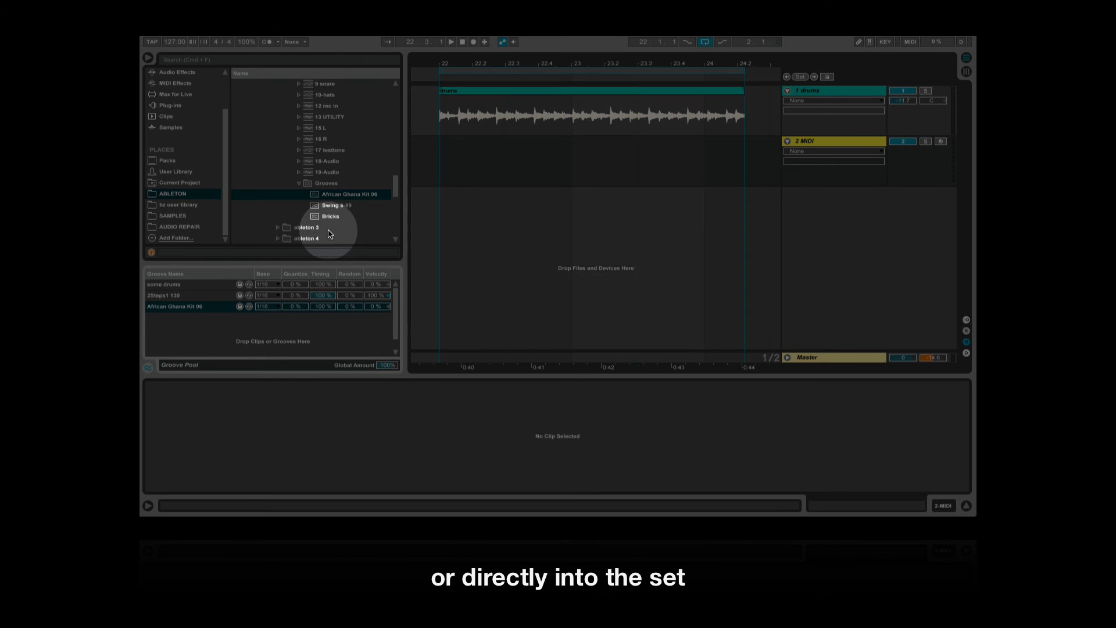
click(338, 206)
drag(338, 206, 448, 164)
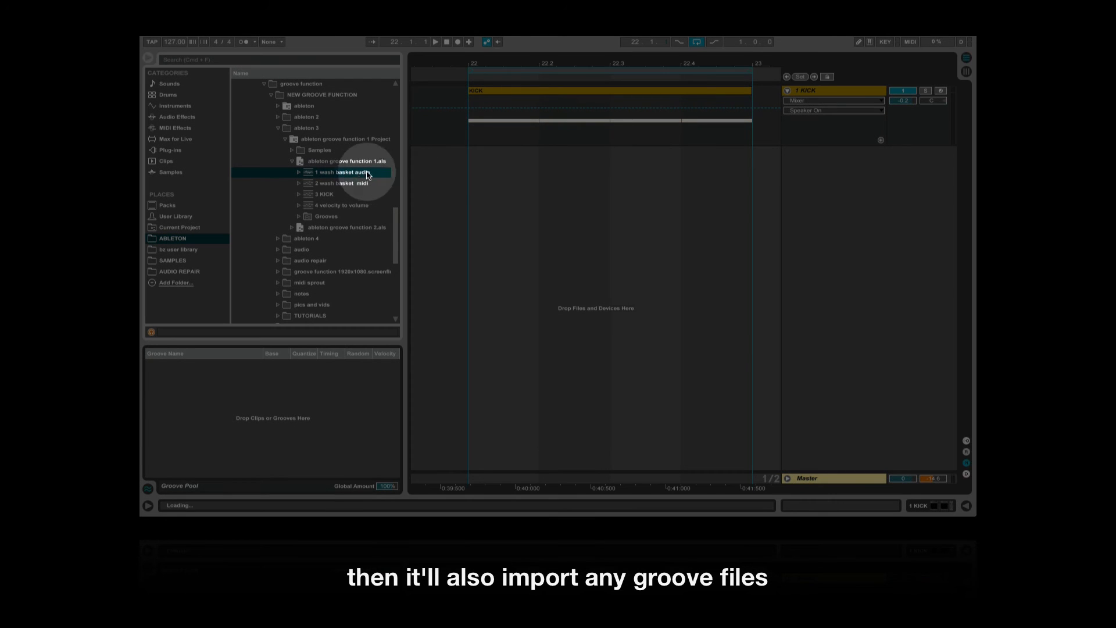
- Import the 1 wash basket audio track from ableton groove function 1.als and append "- the system" to the wash basket groove's info text
drag(377, 175, 523, 166)
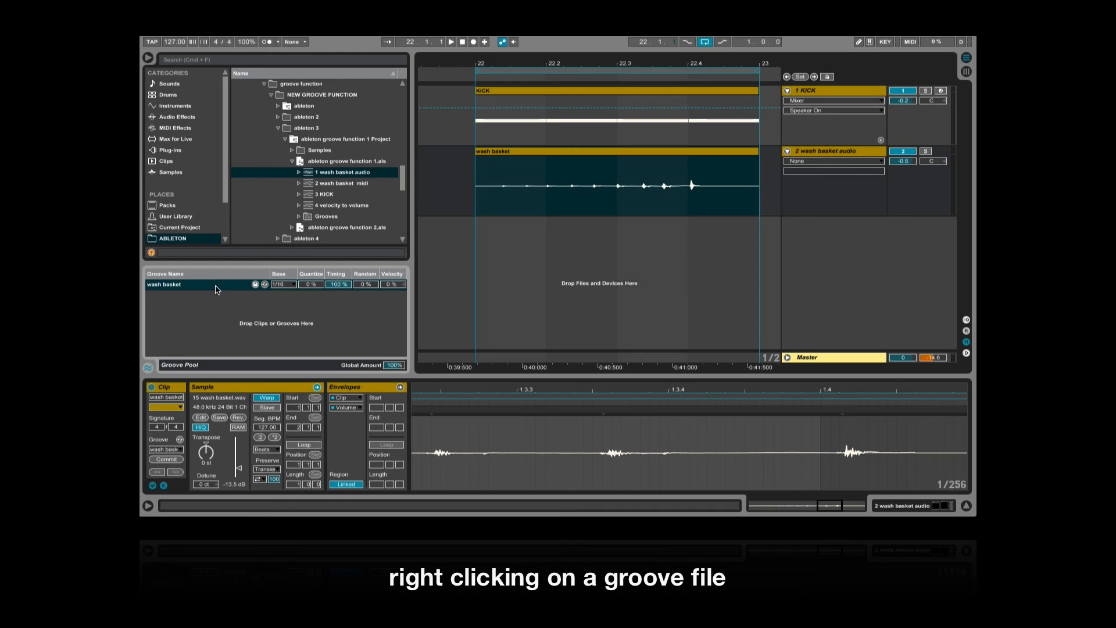
right_click(216, 290)
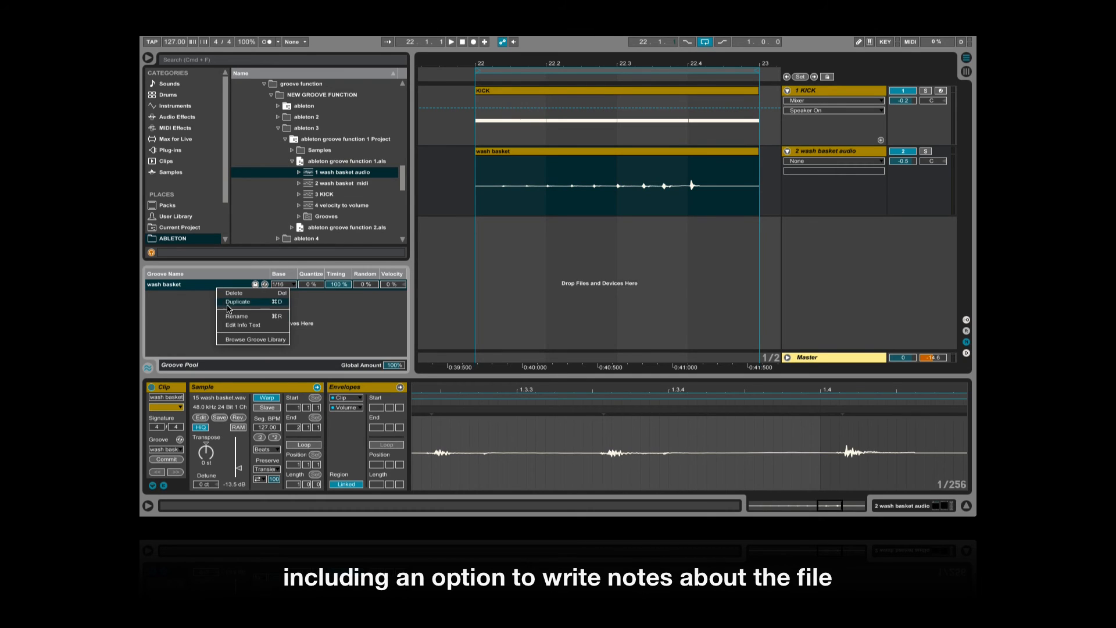
click(238, 325)
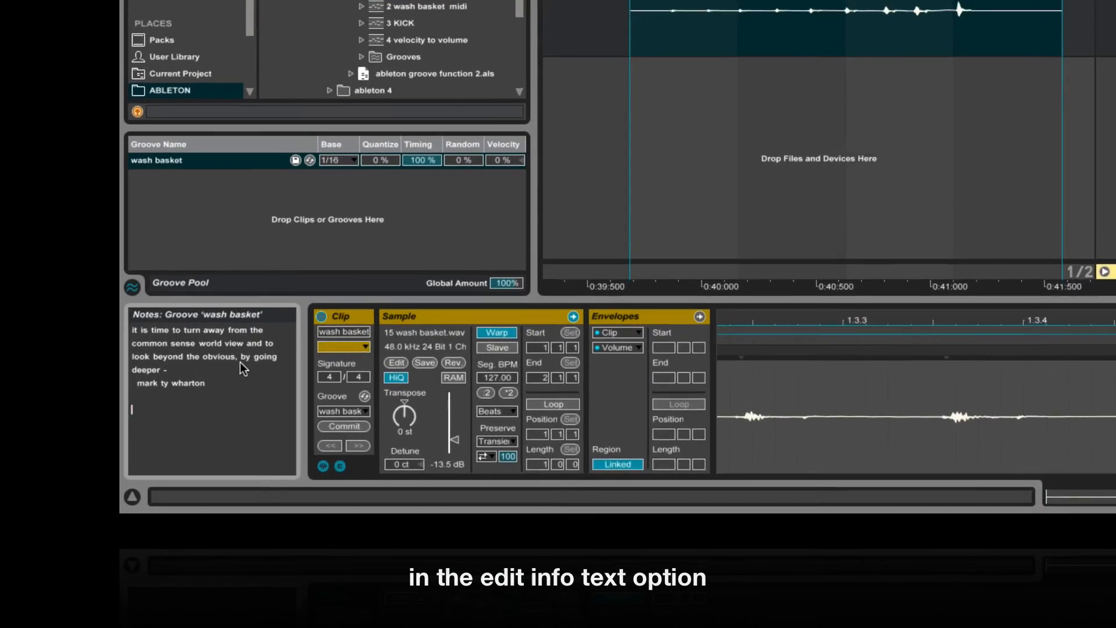
click(214, 428)
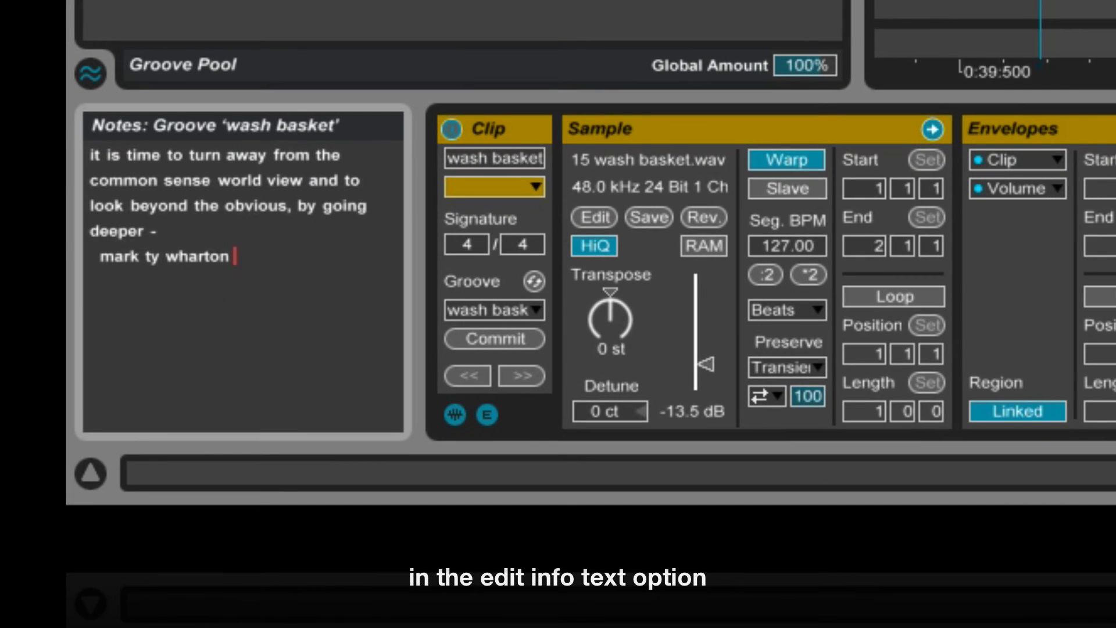
text(- the system)
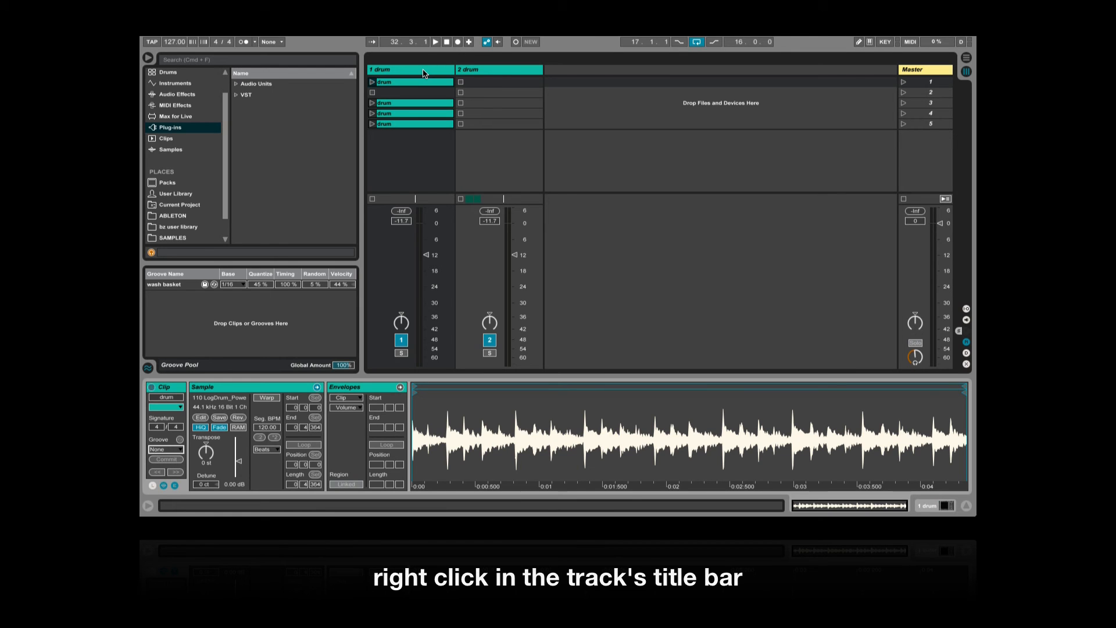
- Select all content of the 1 drum track, assign the wash basket groove to its clips and check the groove on individual clips
right_click(423, 73)
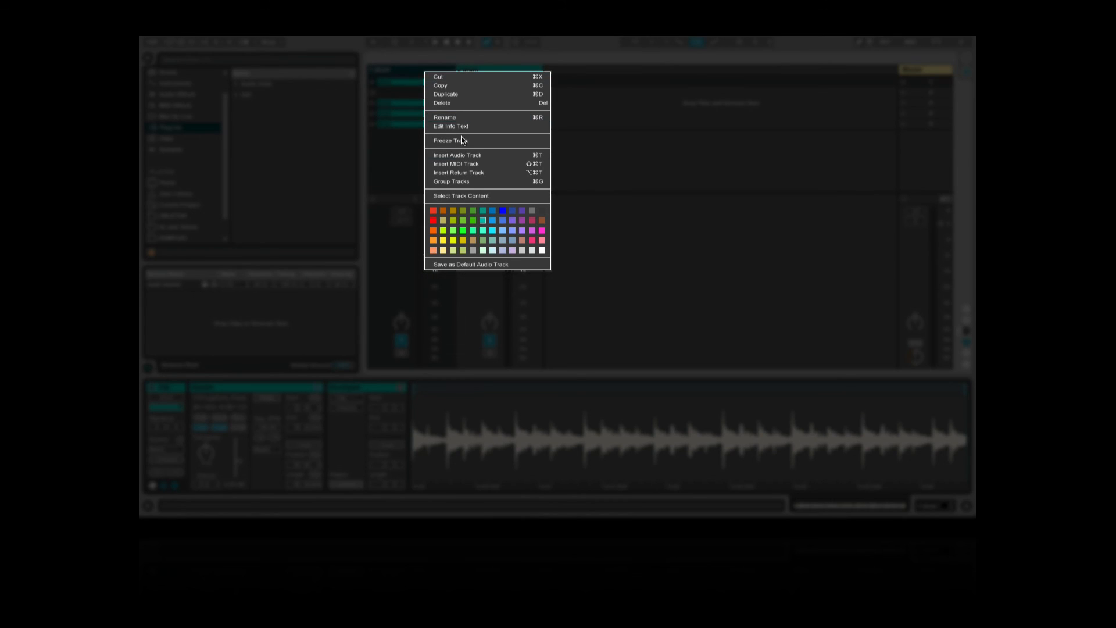
click(464, 183)
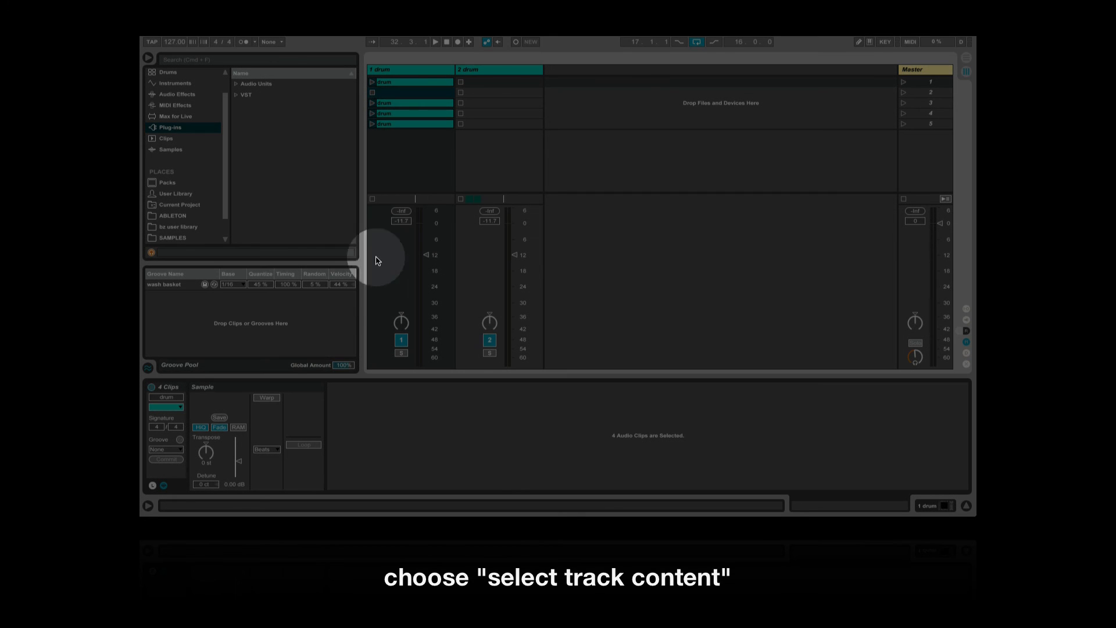
click(182, 451)
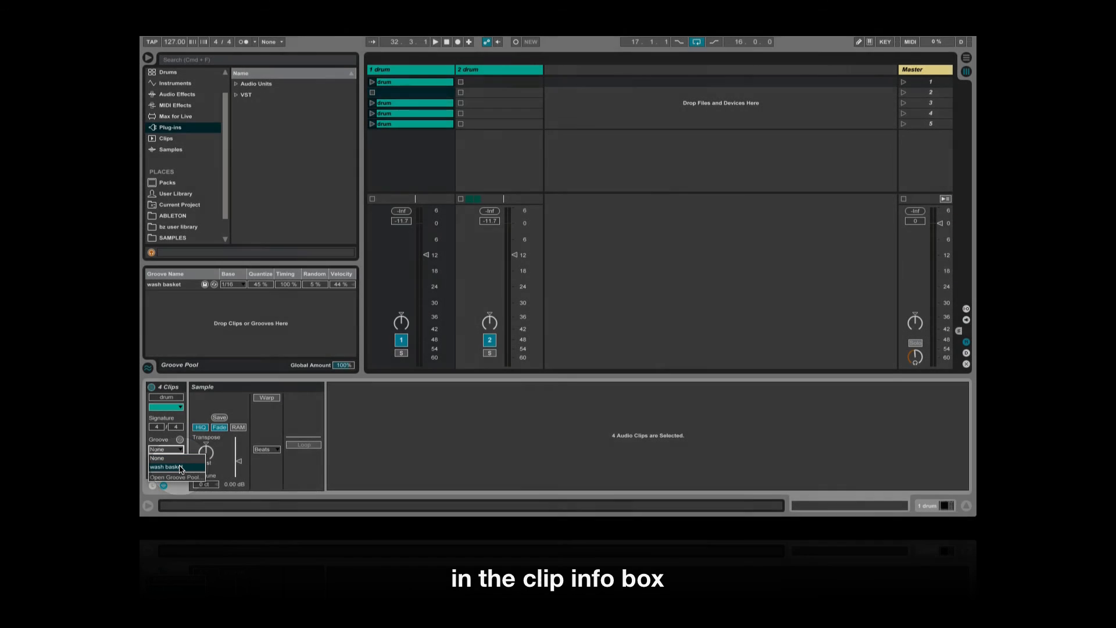
click(174, 467)
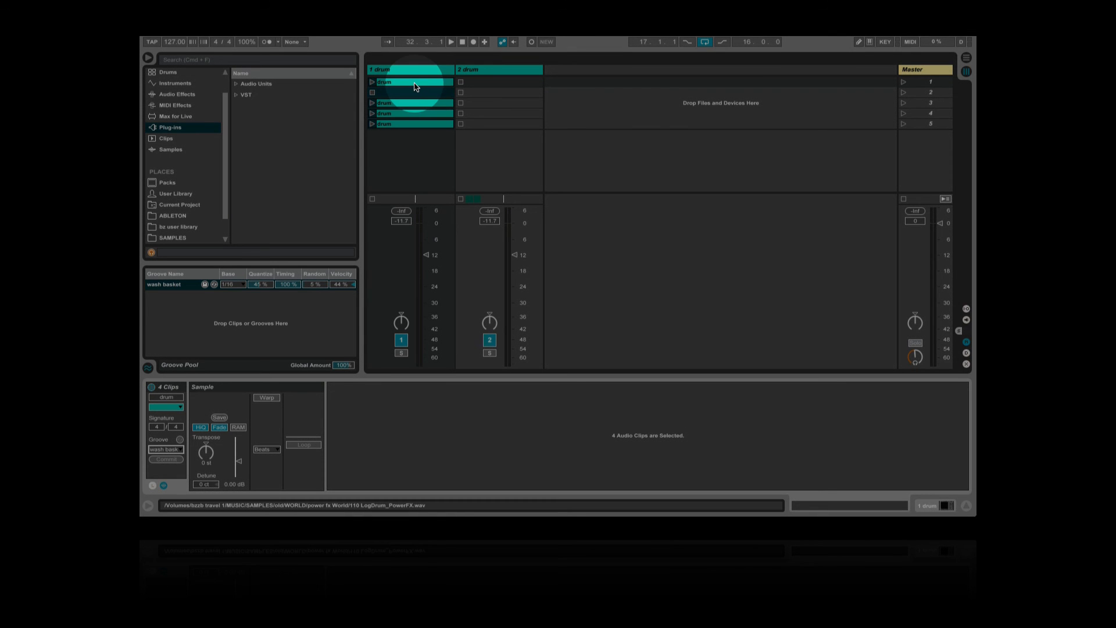
click(409, 106)
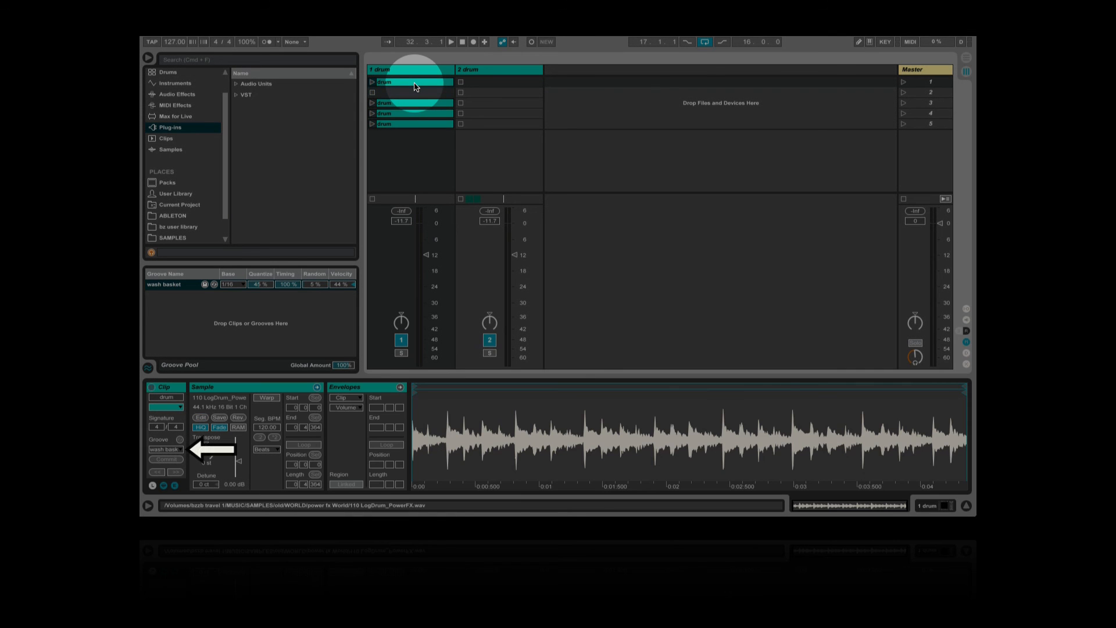
click(406, 115)
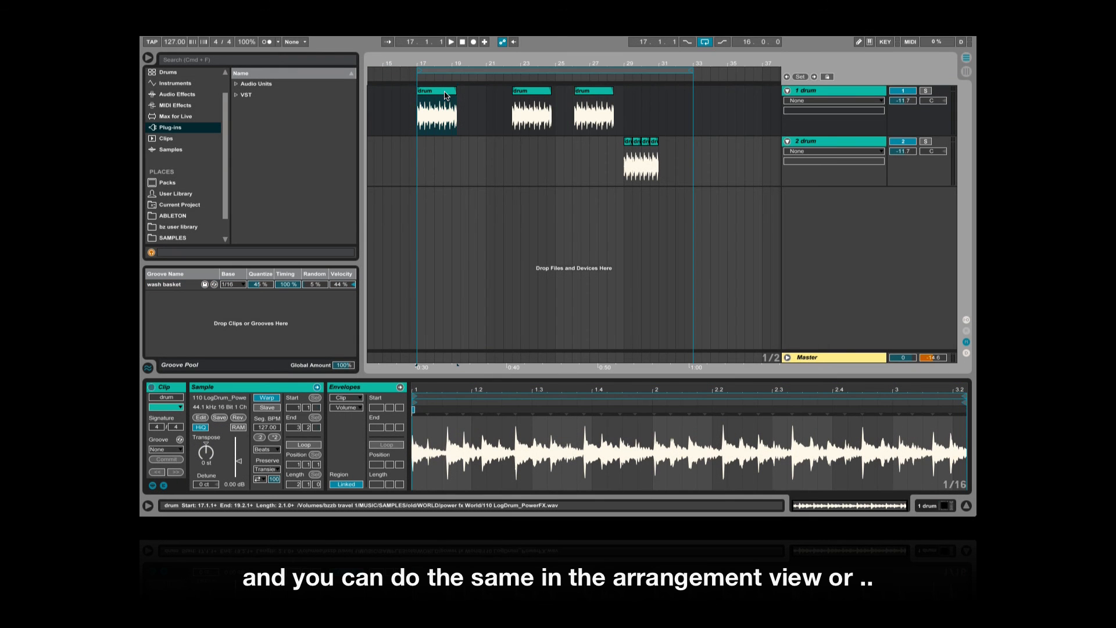
- Assign the wash basket groove to all arrangement clips on both drum tracks at once and check the groove on individual clips
drag(676, 169, 409, 139)
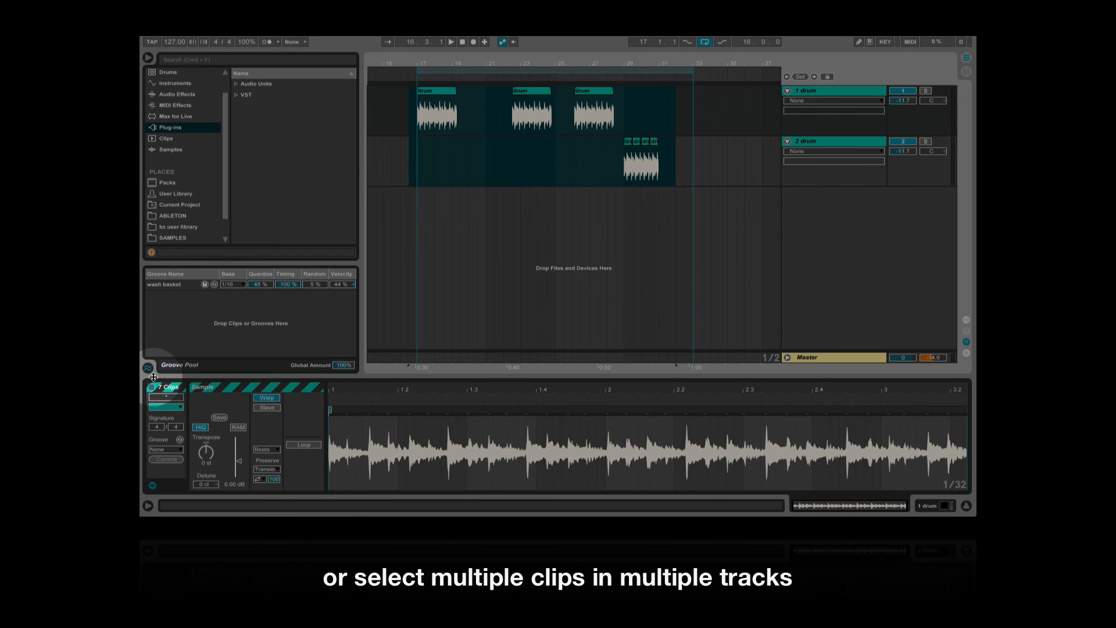
click(166, 449)
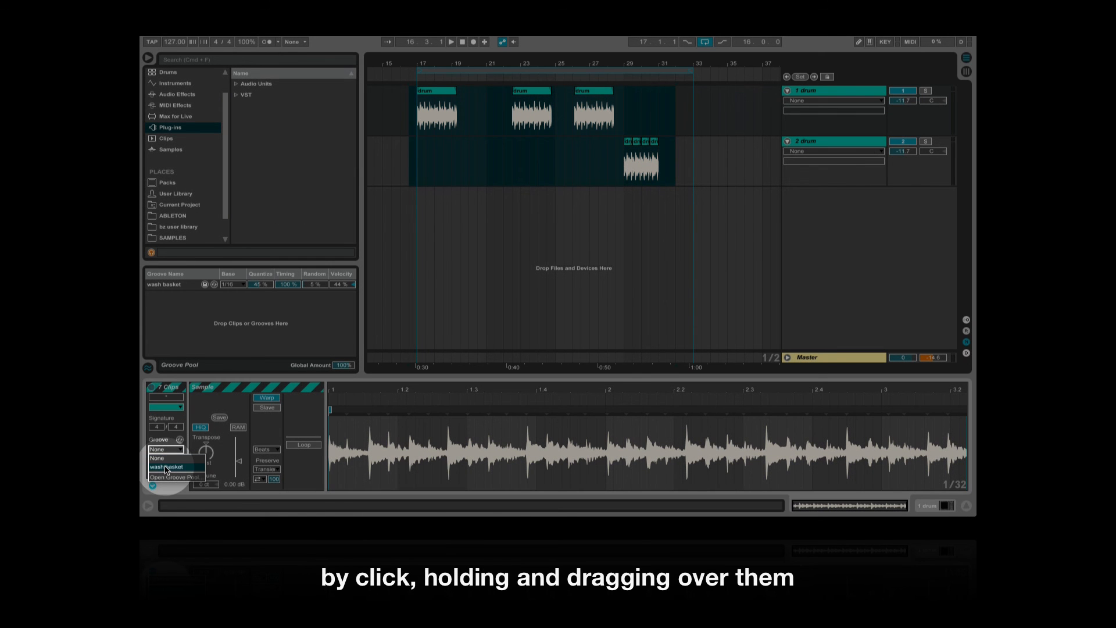
click(165, 467)
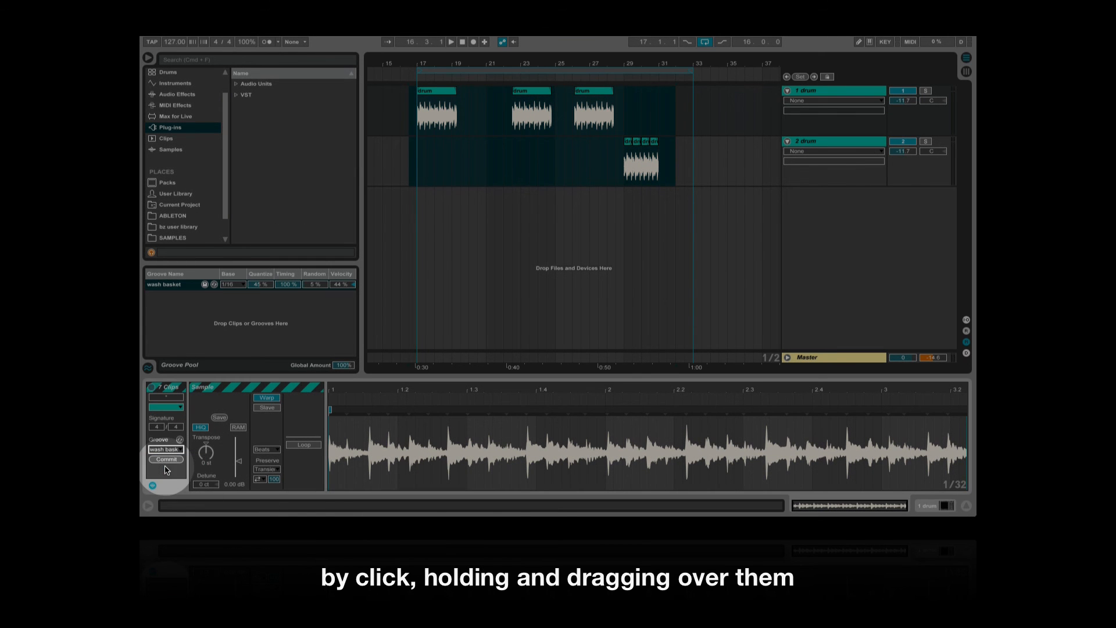
click(532, 97)
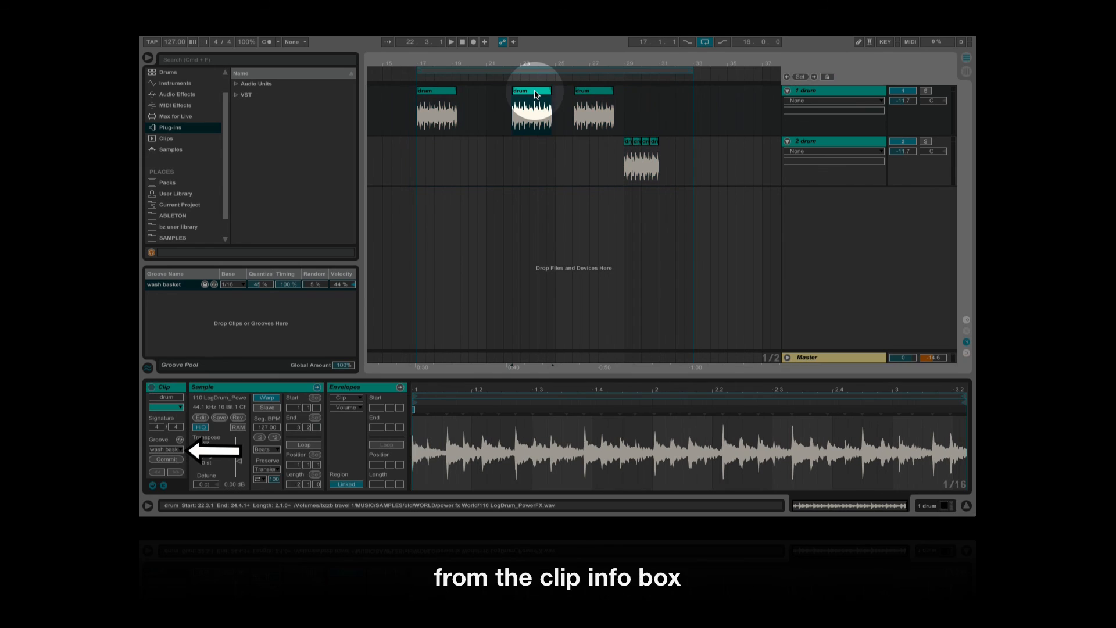
click(588, 91)
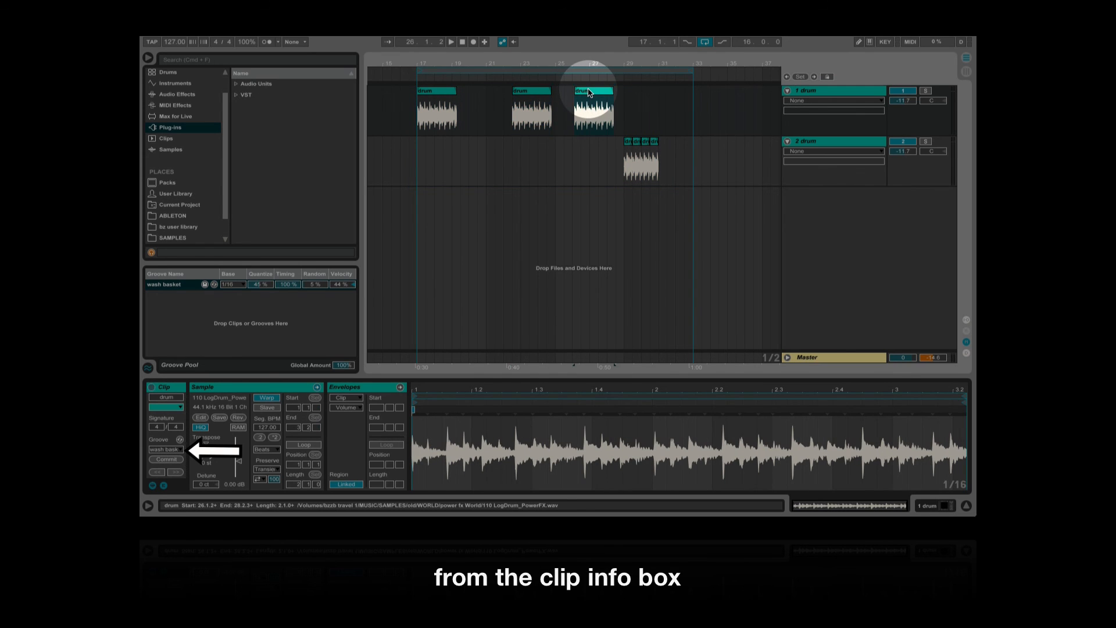
click(628, 142)
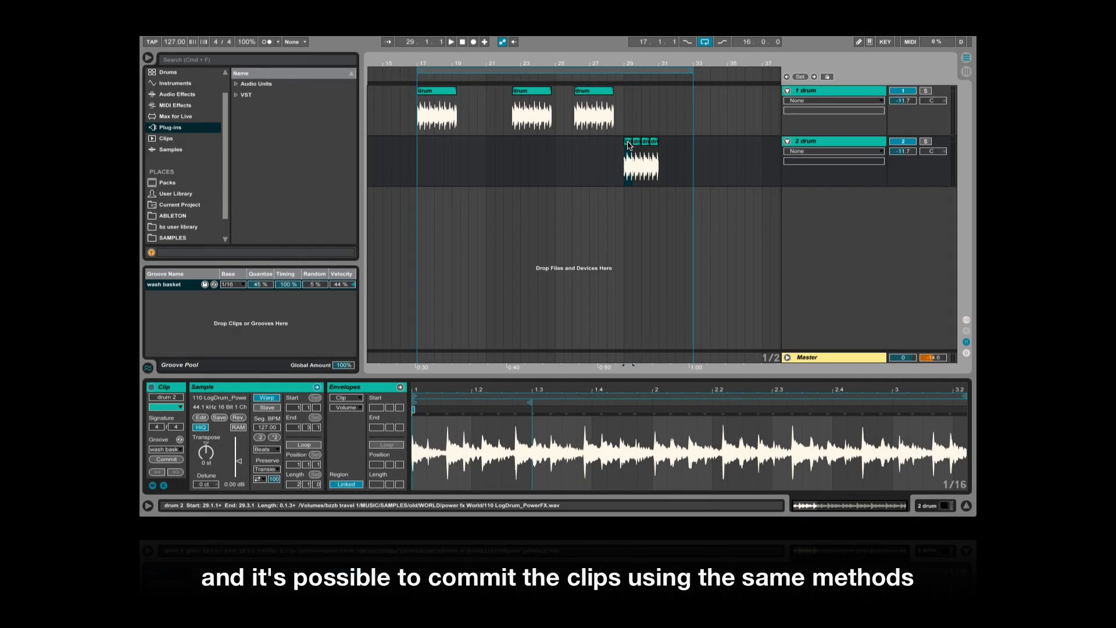